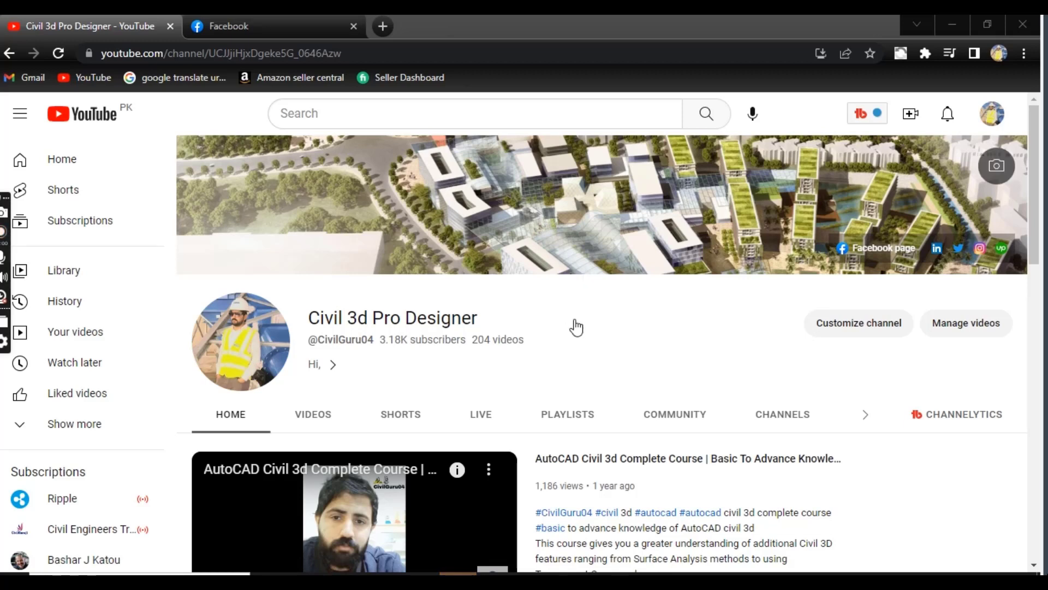
Look over the Civil 3d Pro Designer Facebook page and switch to the pipe network drawing in Civil 3D
left_click(273, 25)
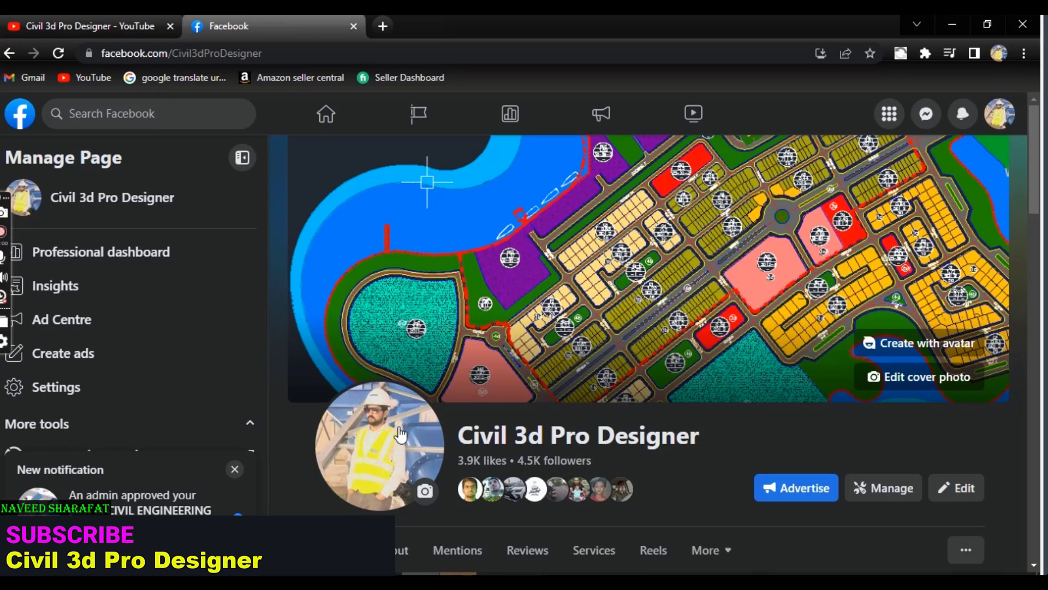
scroll(306, 341, "down", 5)
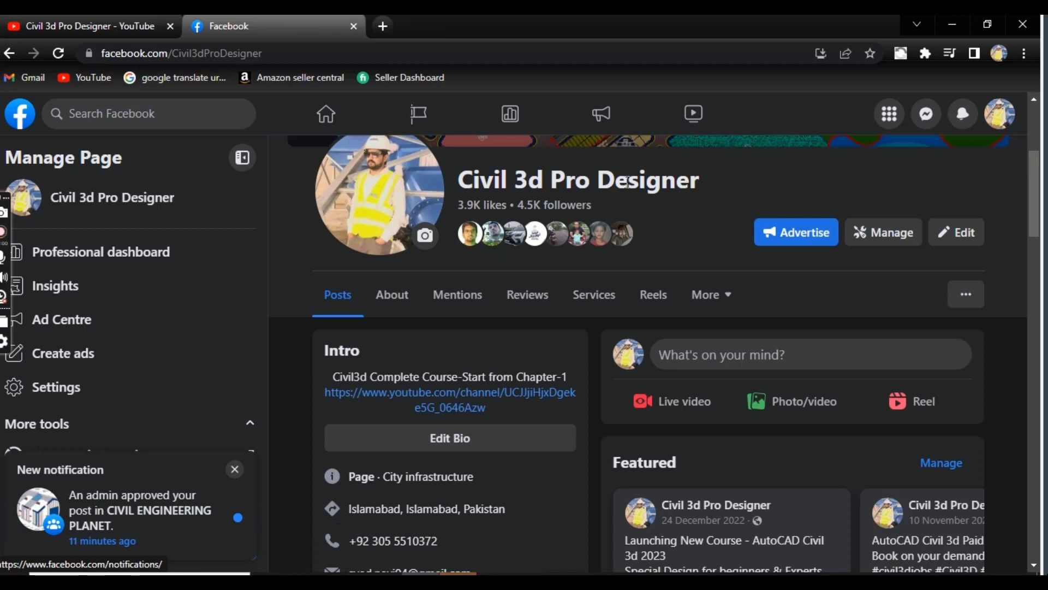
left_click(970, 27)
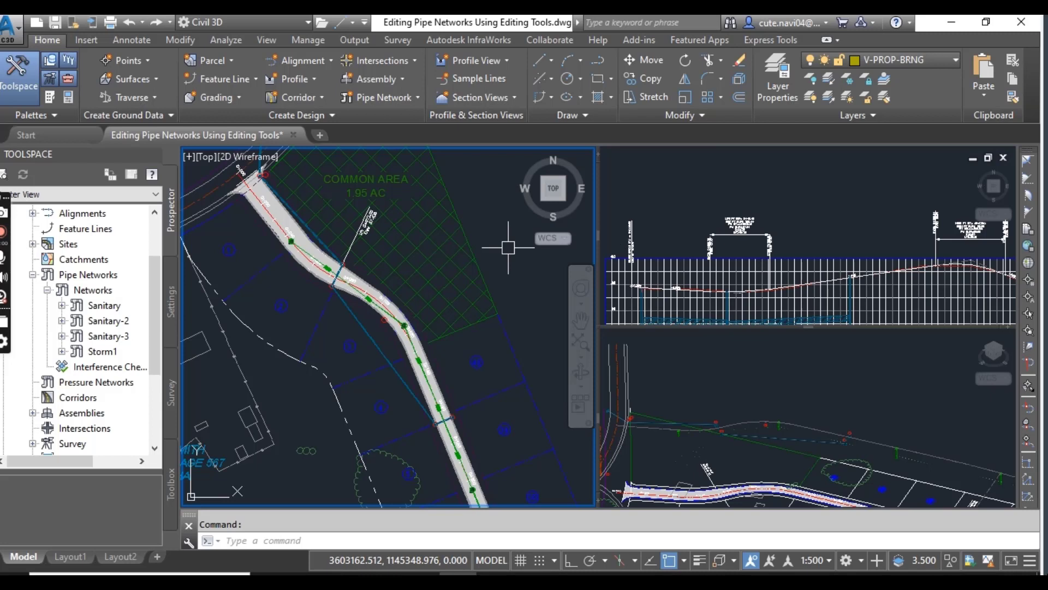
left_click(456, 243)
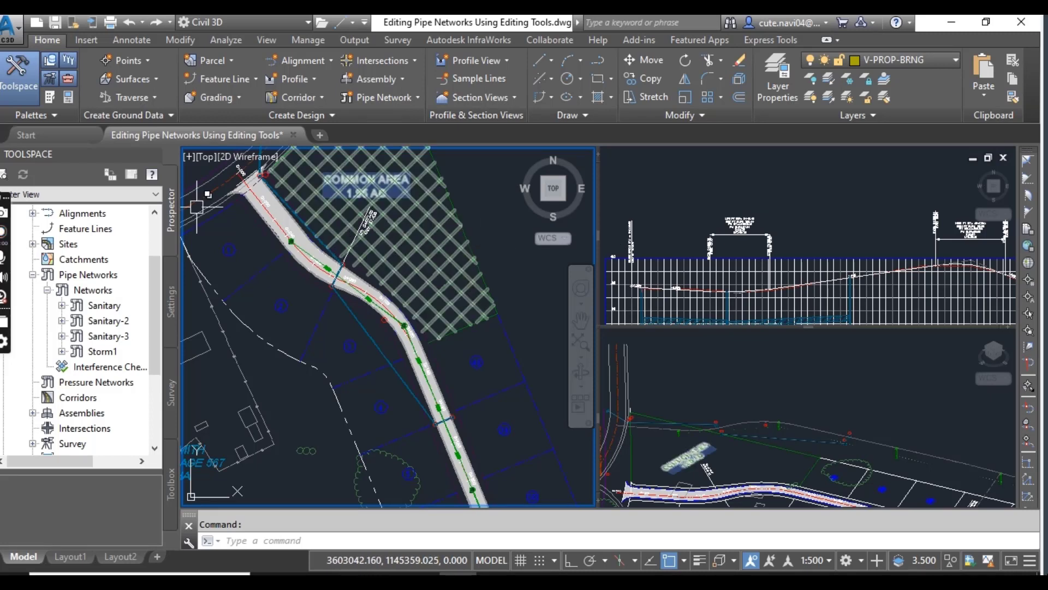
key("Escape")
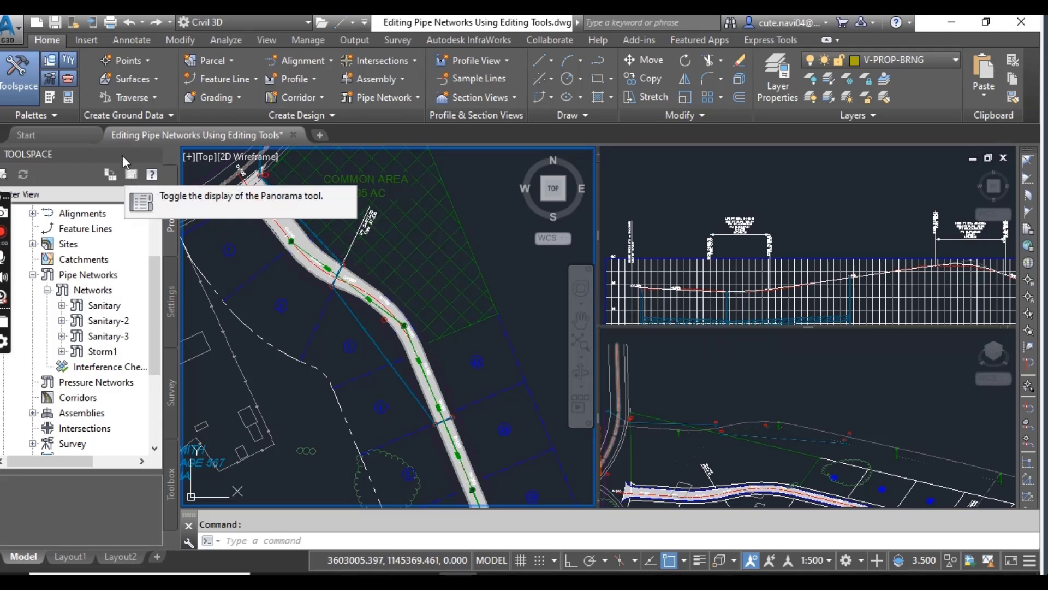
mouse_move(123, 133)
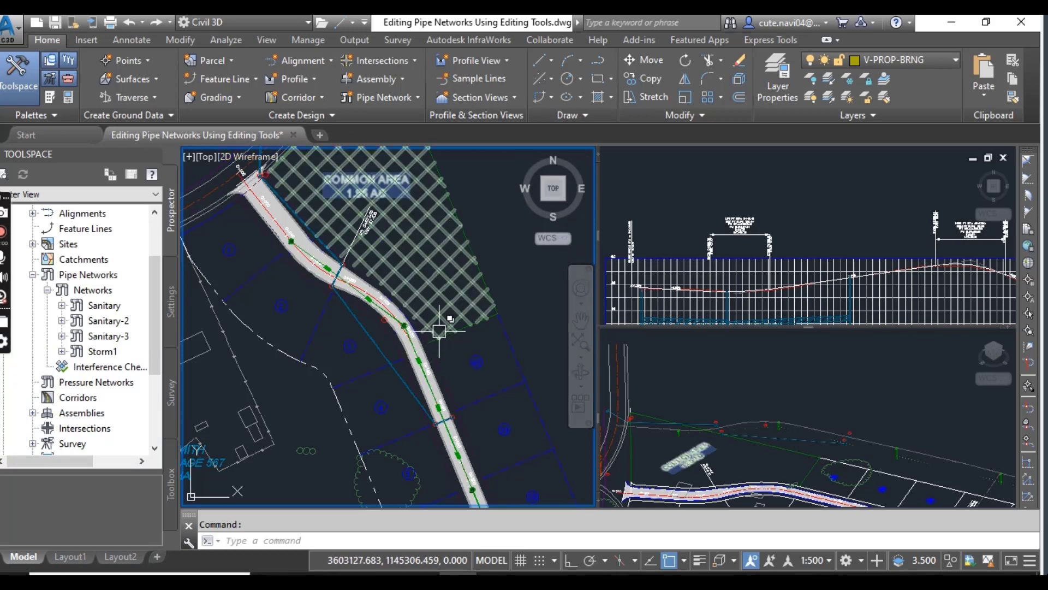
Open the network layout tools for the Storm1 pipe network from the storm pipe crossing lots 3 and 4
scroll(438, 330, "down", 4)
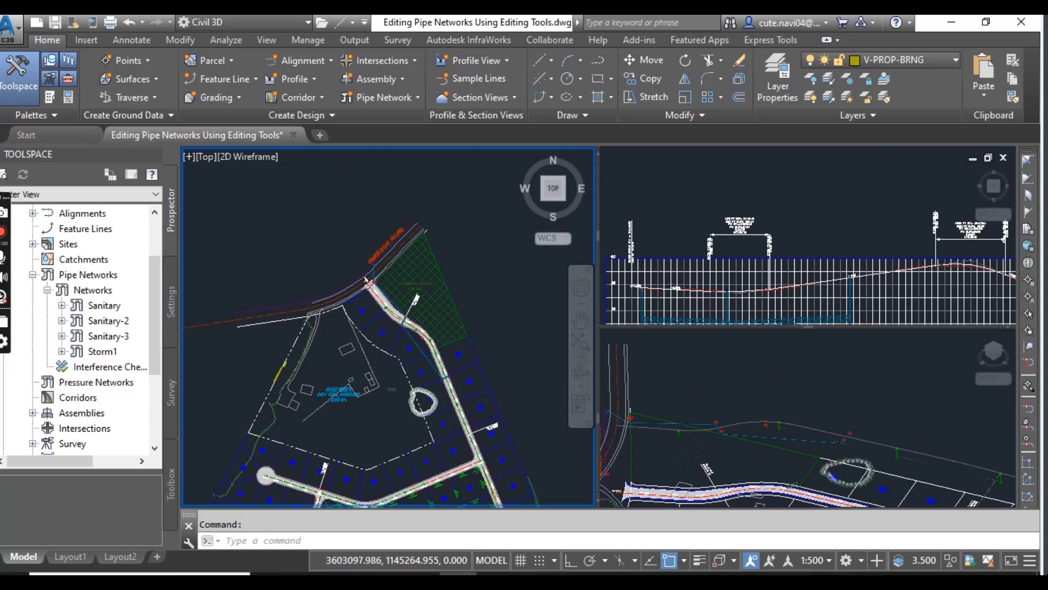
scroll(442, 349, "up", 6)
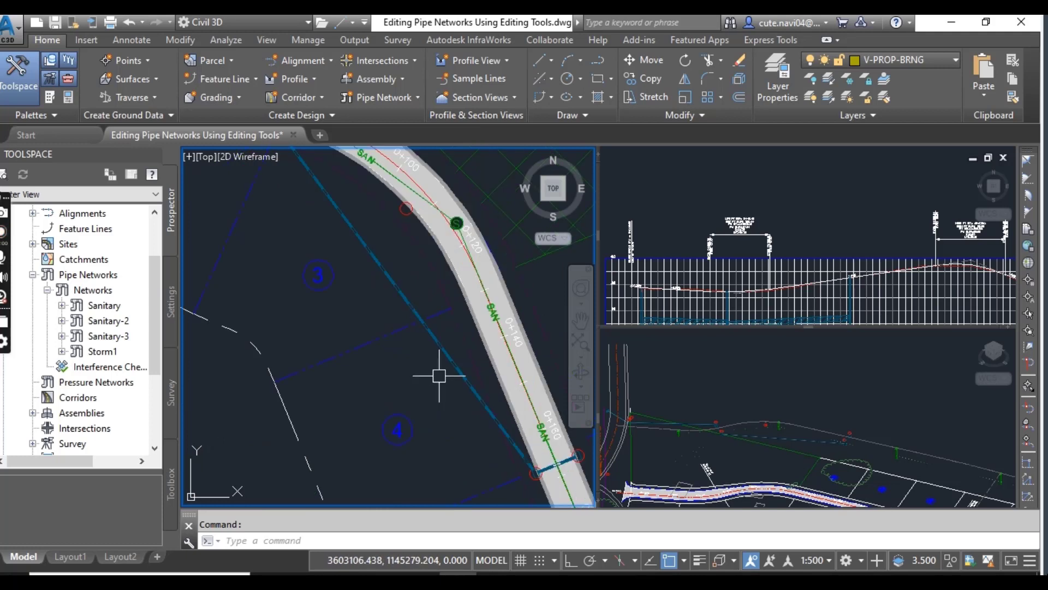
scroll(442, 366, "up", 2)
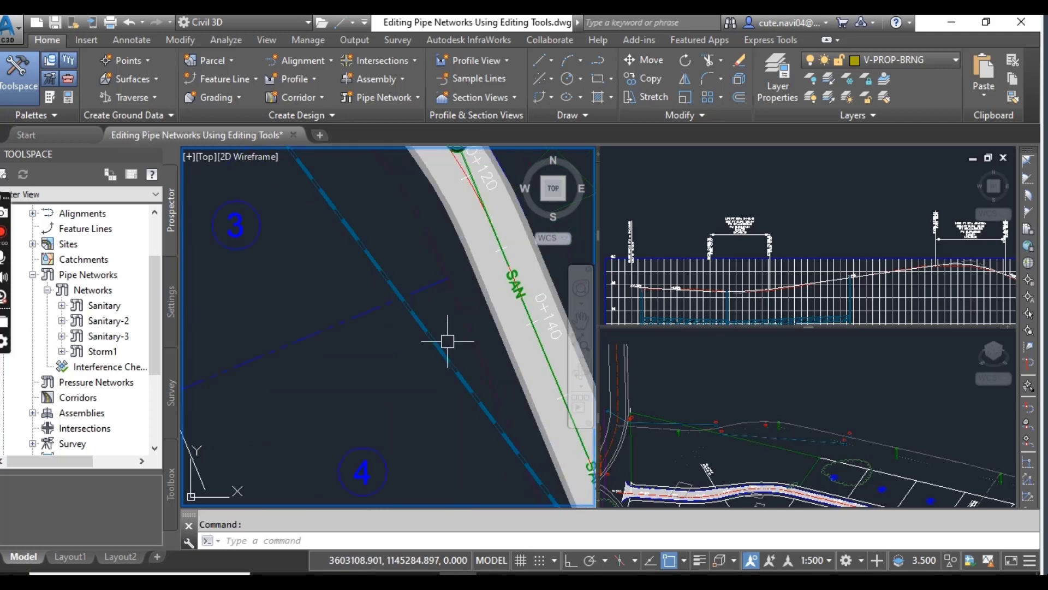
mouse_move(447, 347)
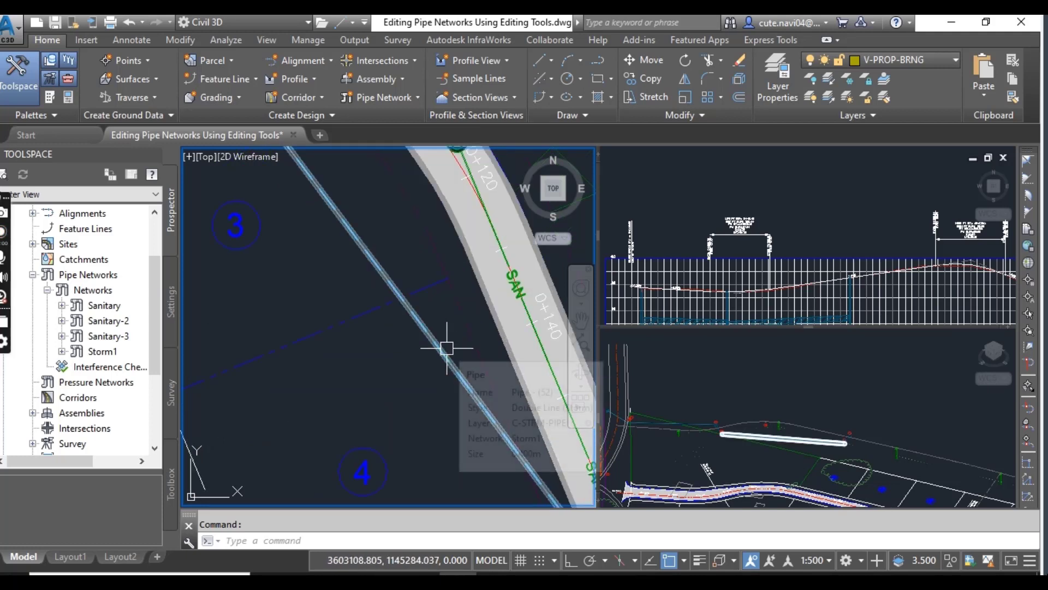
left_click(447, 348)
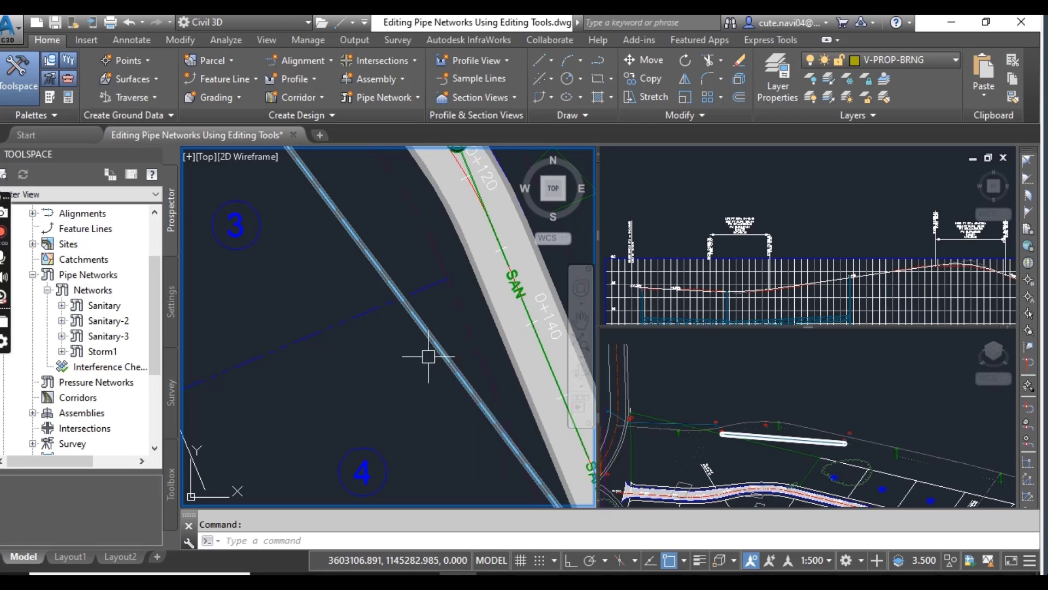
left_click(434, 354)
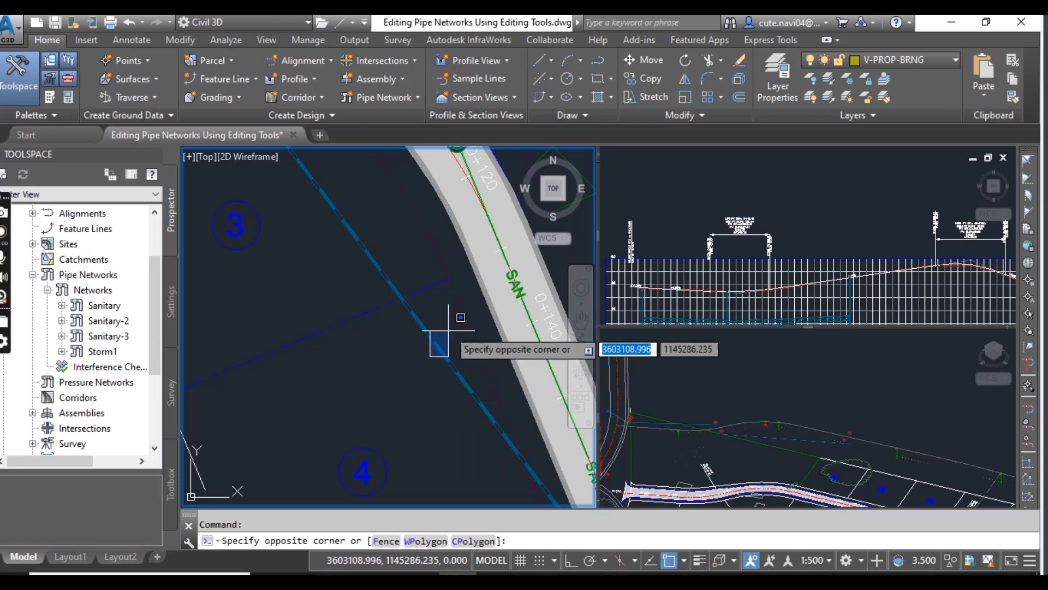
left_click(456, 323)
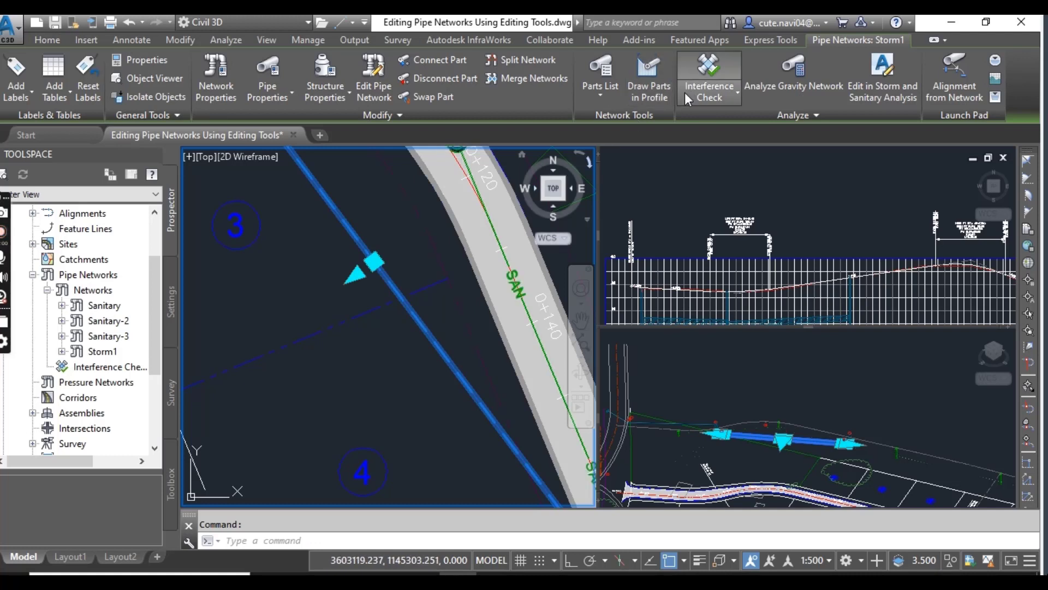
left_click(373, 91)
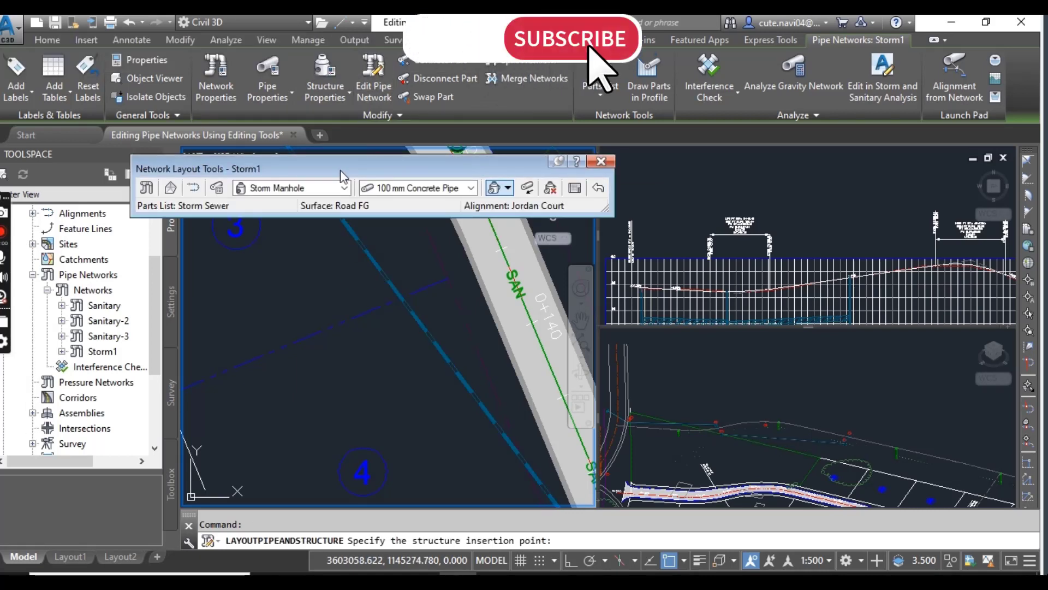
left_click_drag(340, 169, 450, 87)
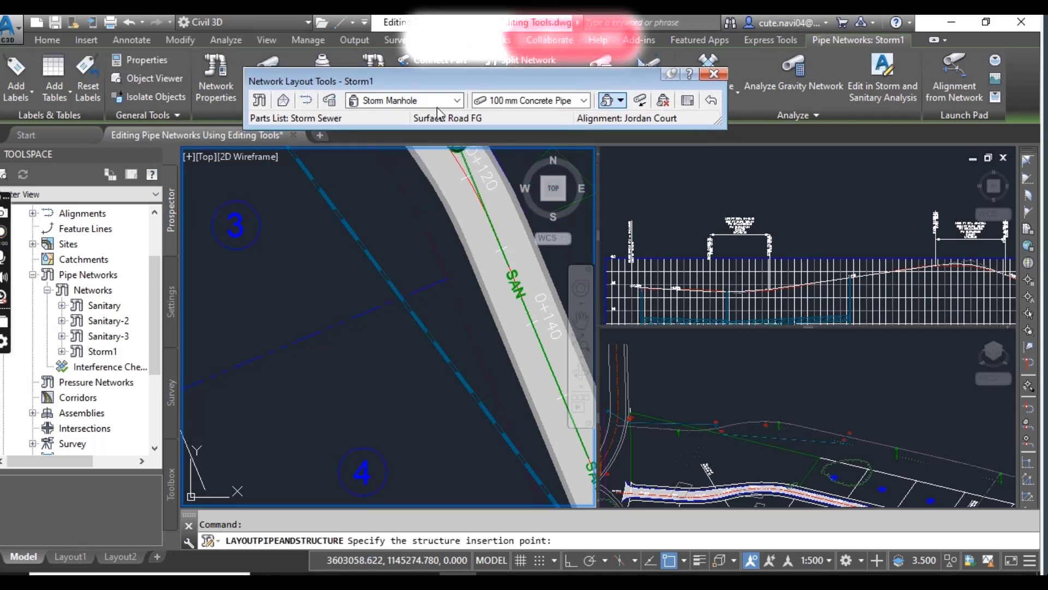
Insert a Storm Manhole from the Cylindrical Junction Structure NF SI family onto the storm pipe beside lot 3
left_click(458, 102)
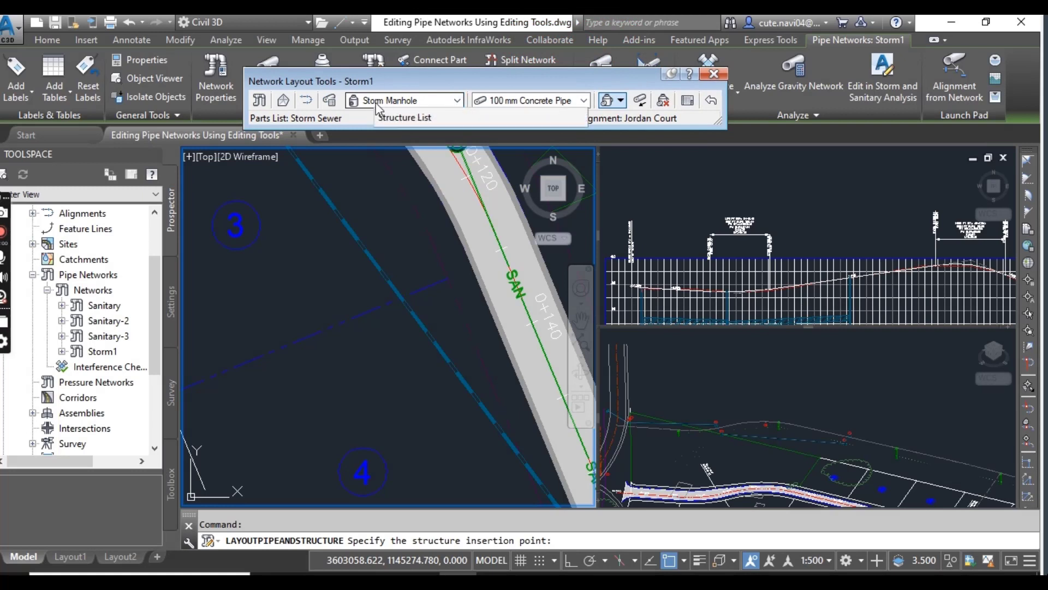
left_click(457, 100)
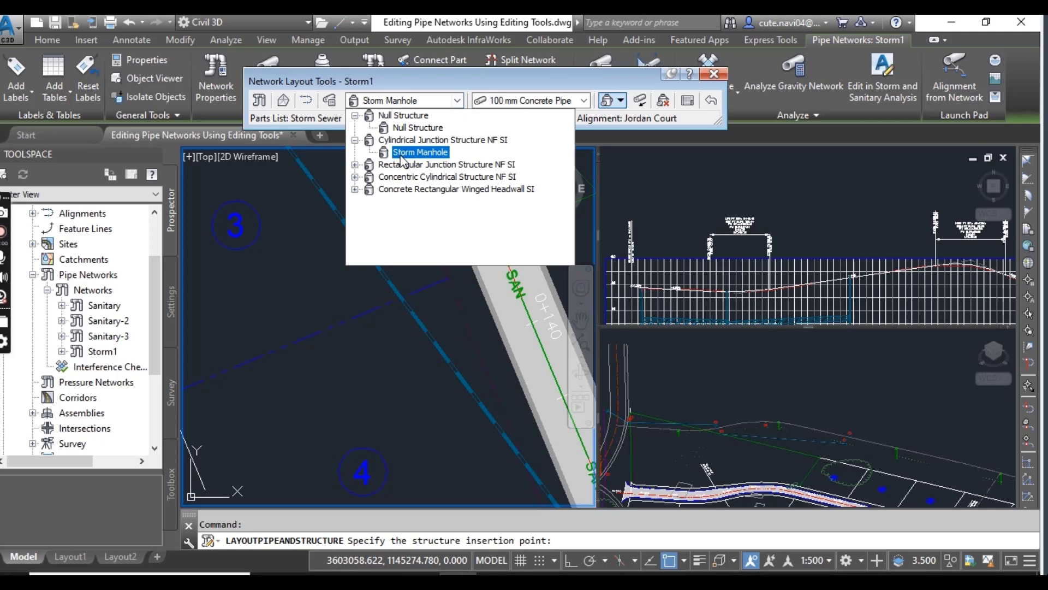
left_click(355, 141)
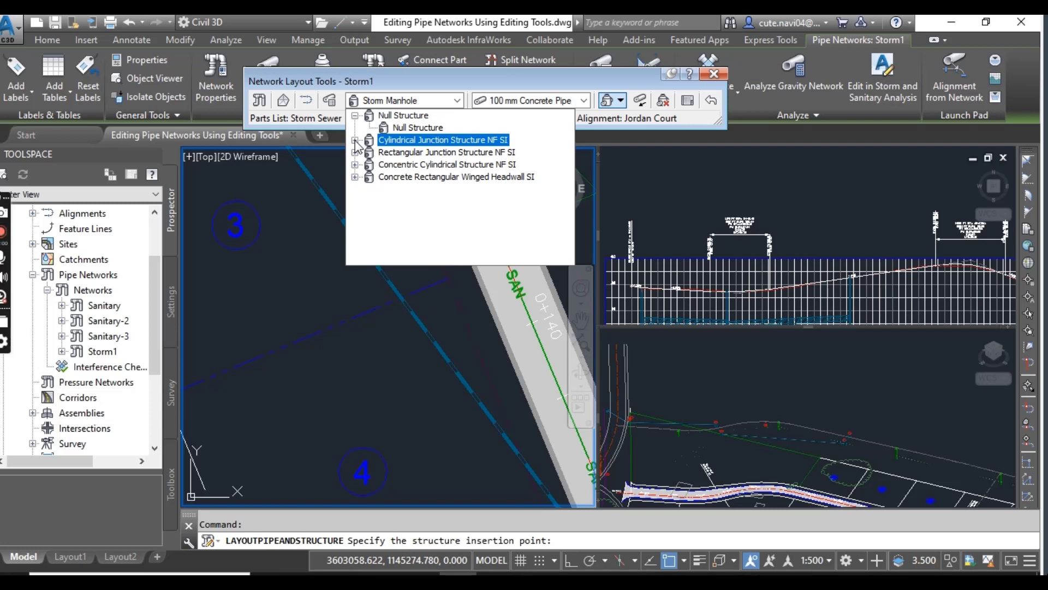
left_click(355, 141)
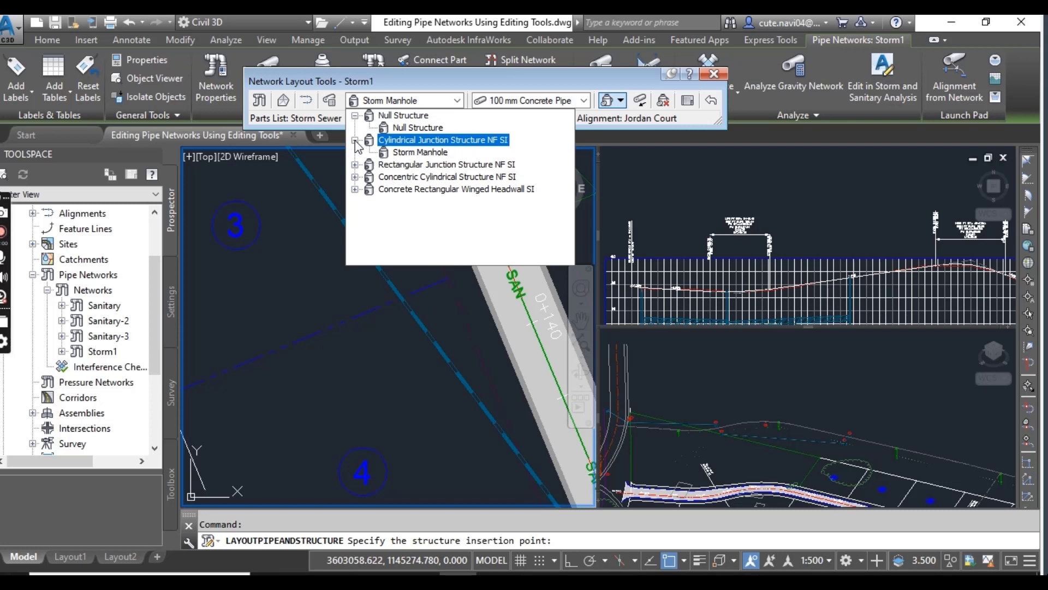
left_click(419, 157)
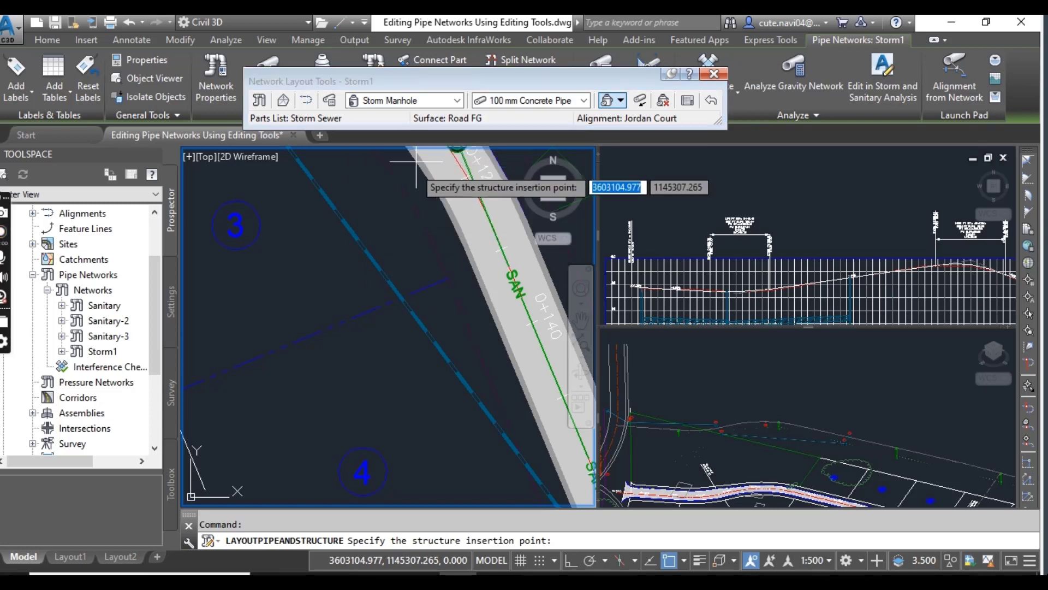
scroll(410, 230, "down", 2)
middle_click_drag(398, 227, 424, 327)
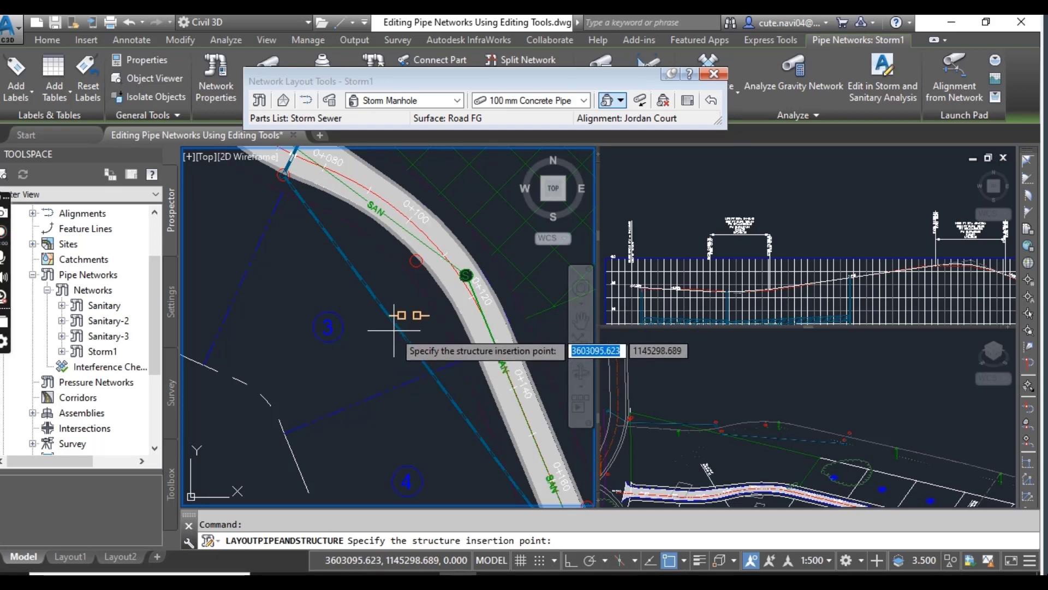
scroll(392, 328, "up", 2)
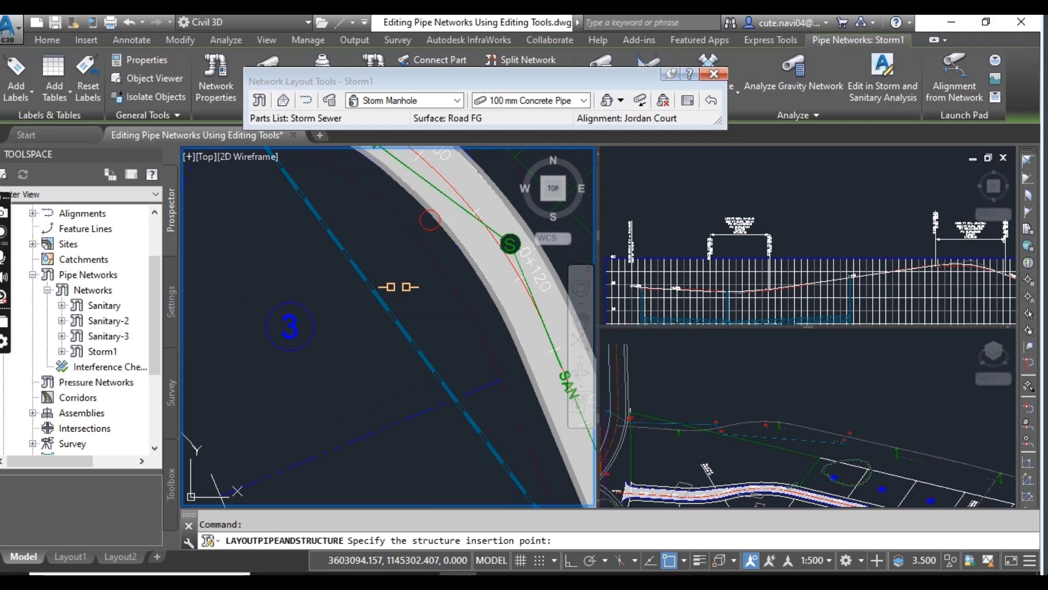
left_click(384, 299)
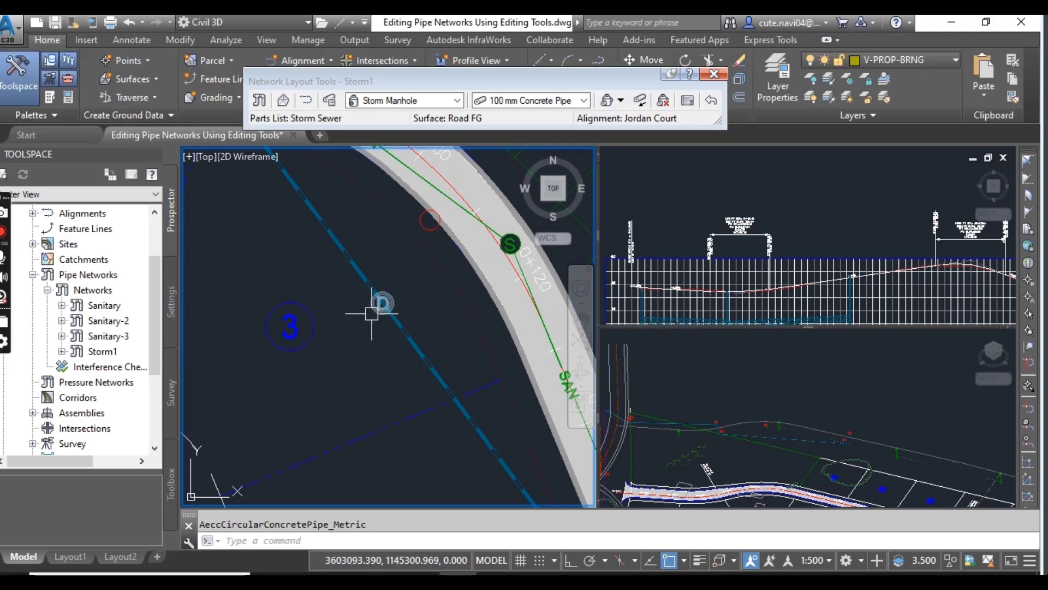
Move the inserted storm manhole to the centre of the red circle on the road edge between stations 0+100 and 0+120
scroll(388, 317, "up", 4)
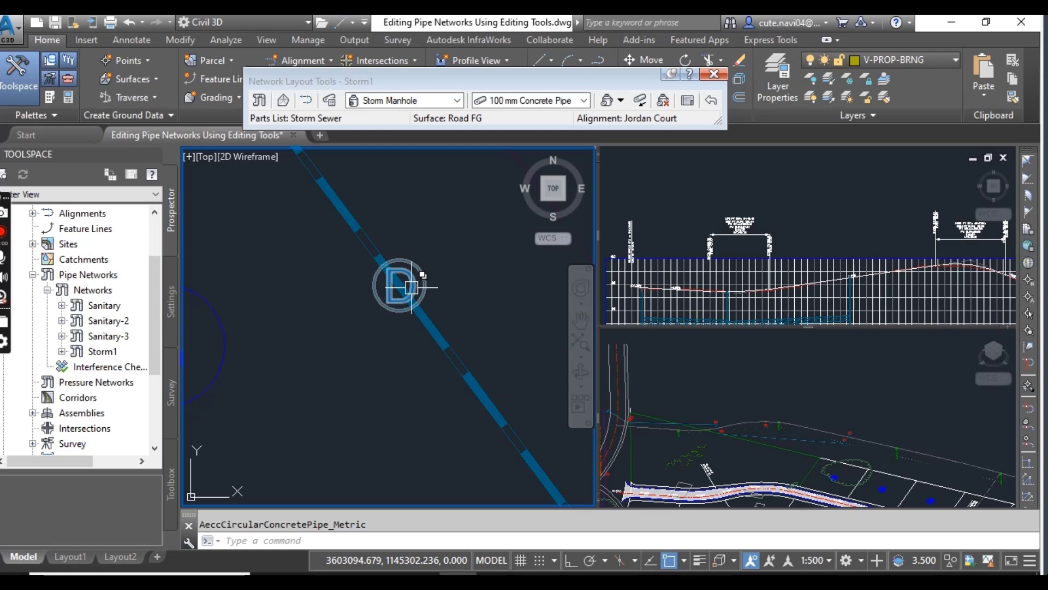
scroll(411, 286, "up", 2)
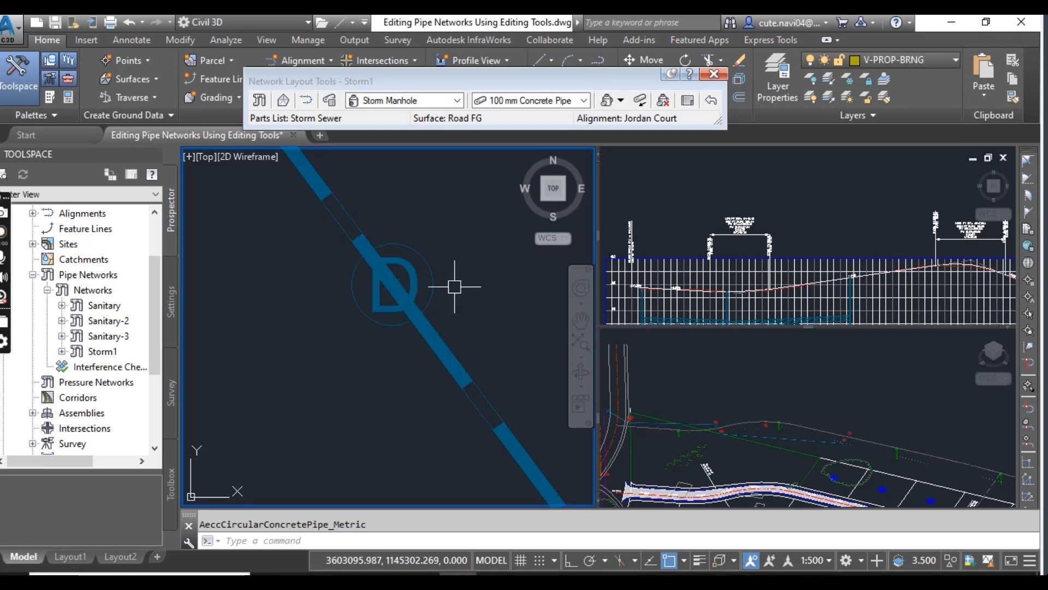
mouse_move(454, 286)
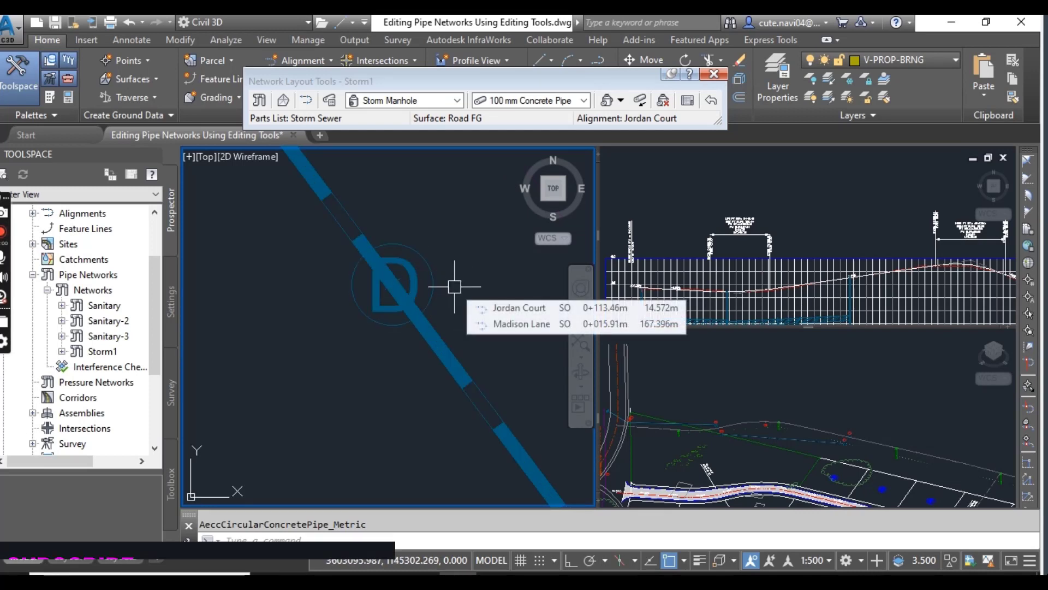
scroll(431, 309, "down", 3)
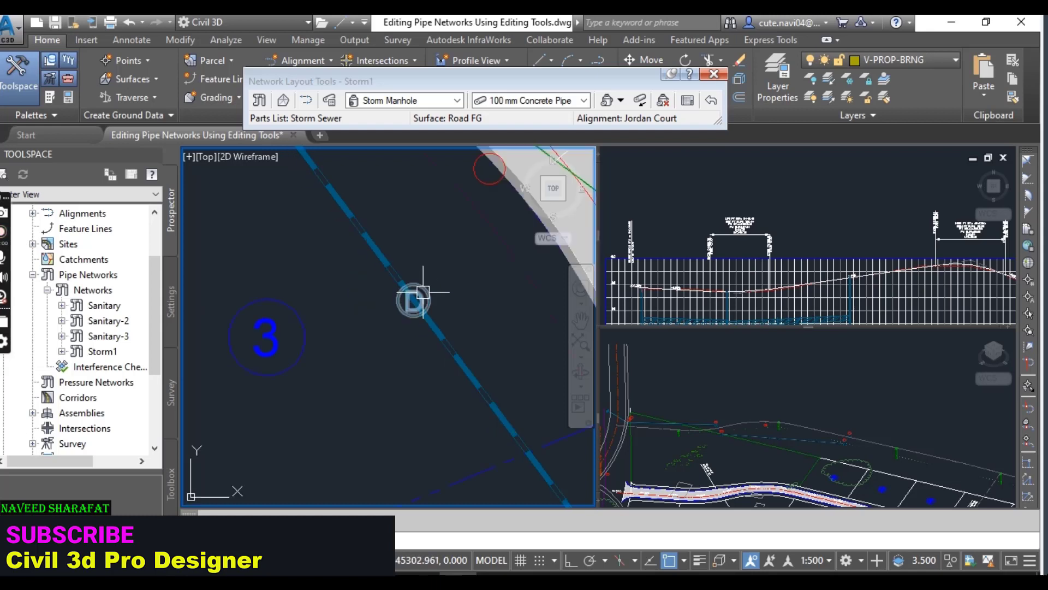
mouse_move(401, 342)
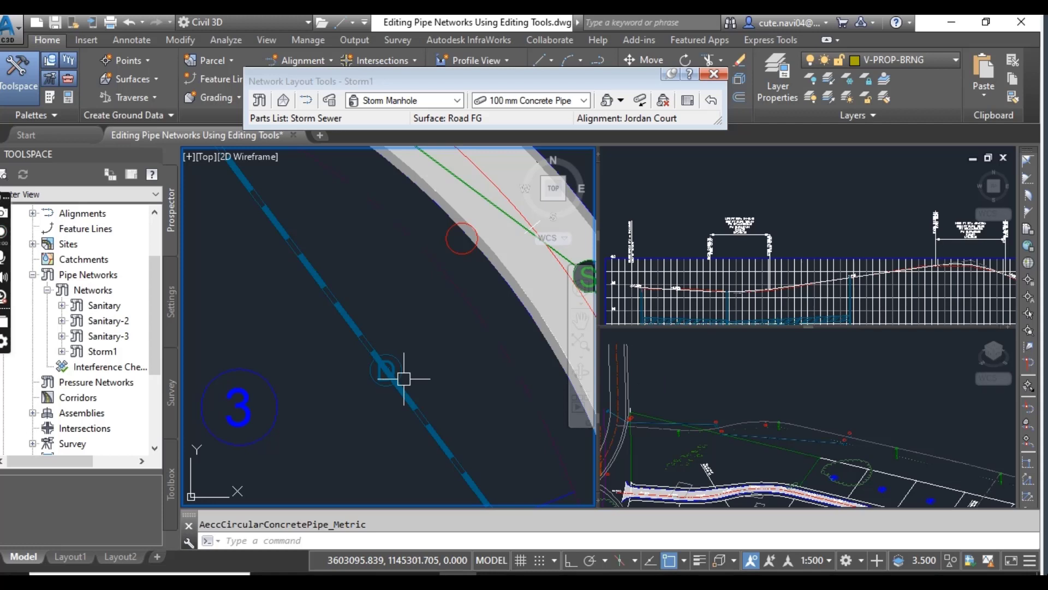
scroll(385, 380, "up", 2)
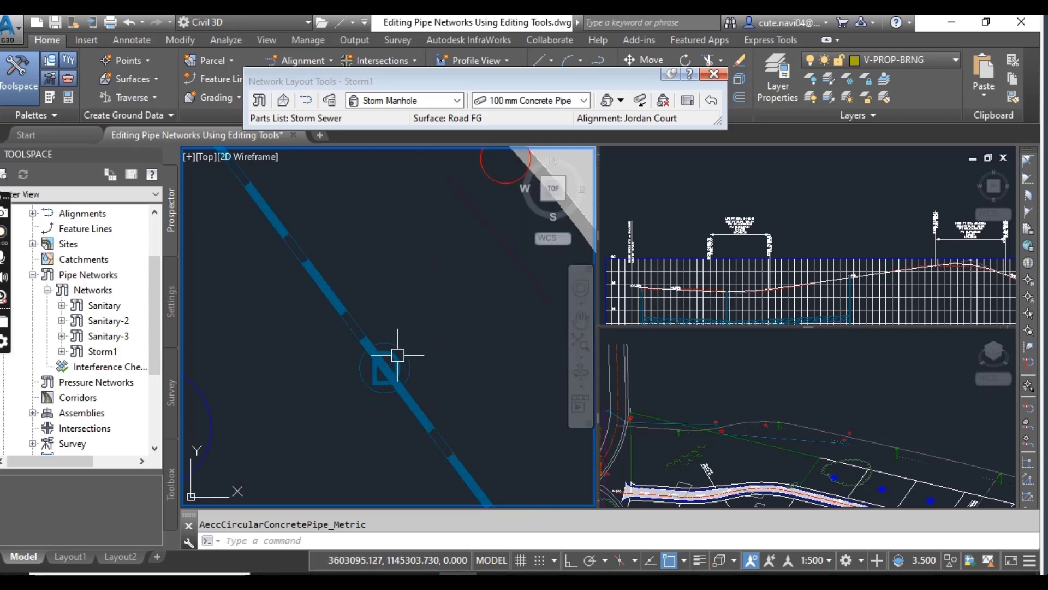
left_click(385, 367)
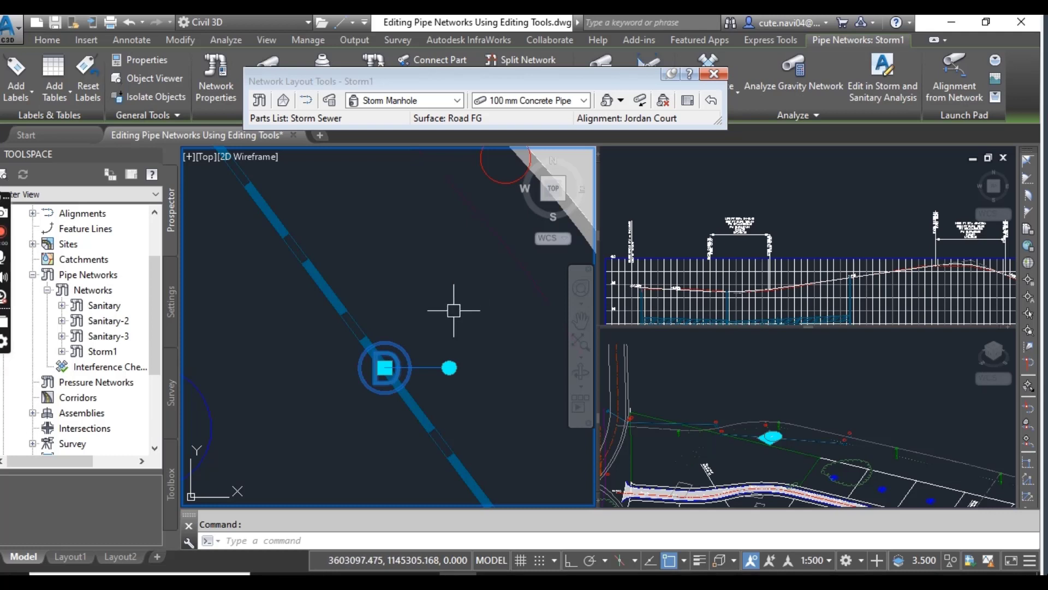
left_click(386, 368)
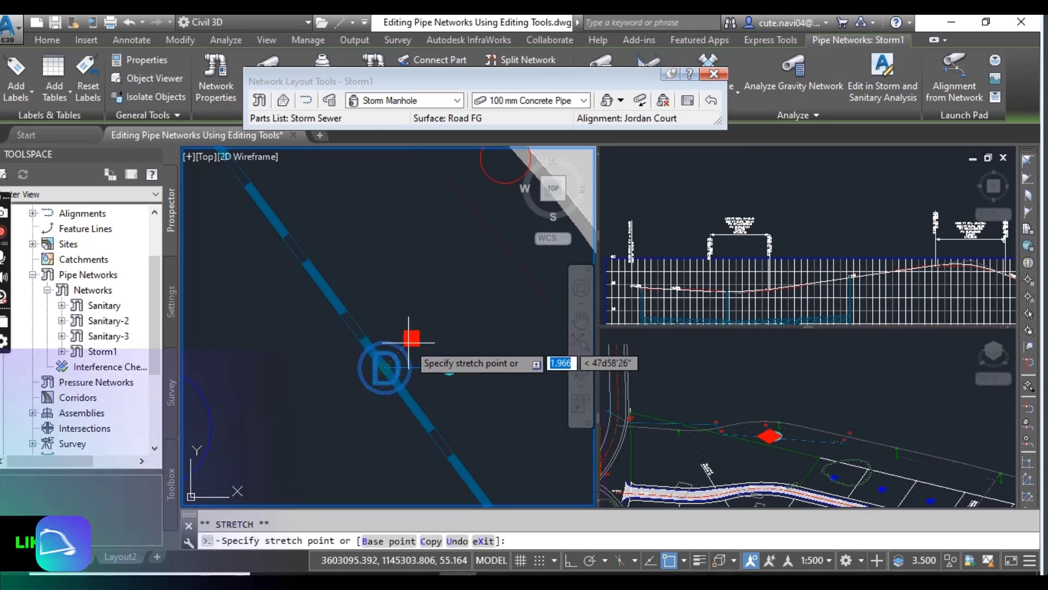
middle_click_drag(421, 311, 391, 424)
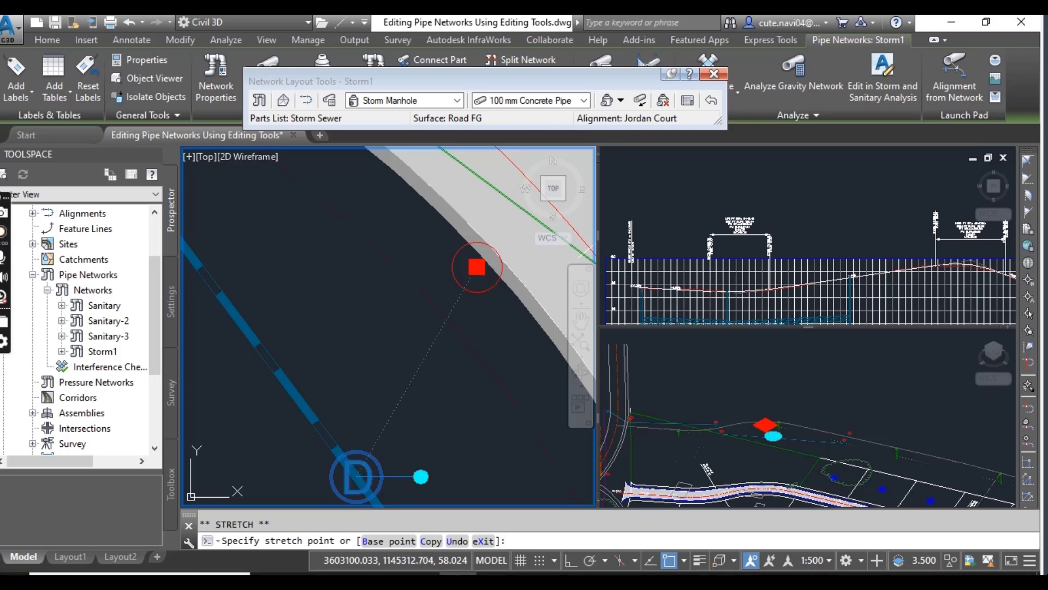
left_click(477, 266)
scroll(431, 358, "down", 2)
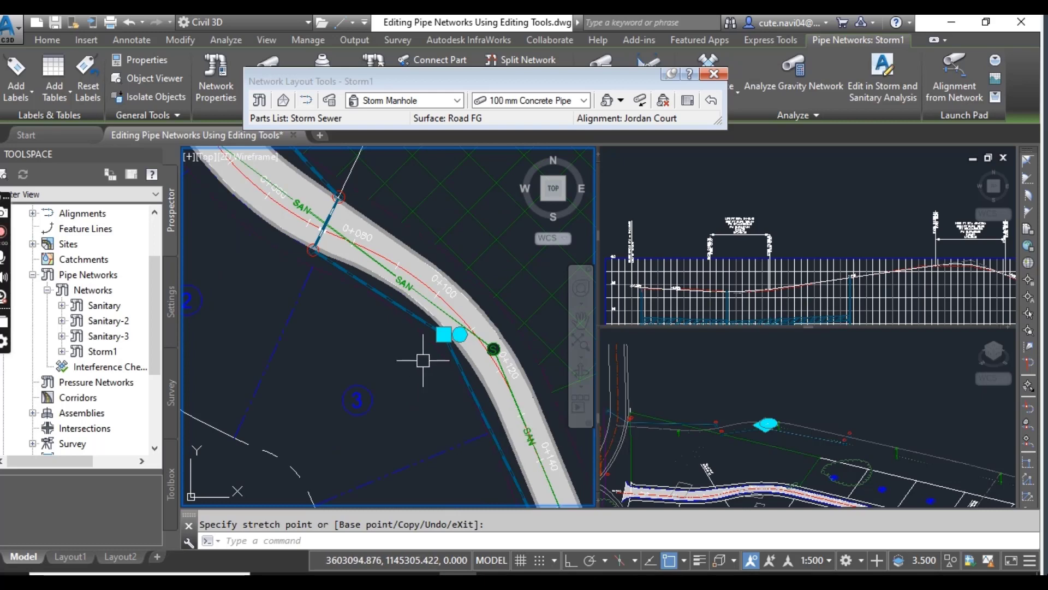
scroll(437, 341, "up", 4)
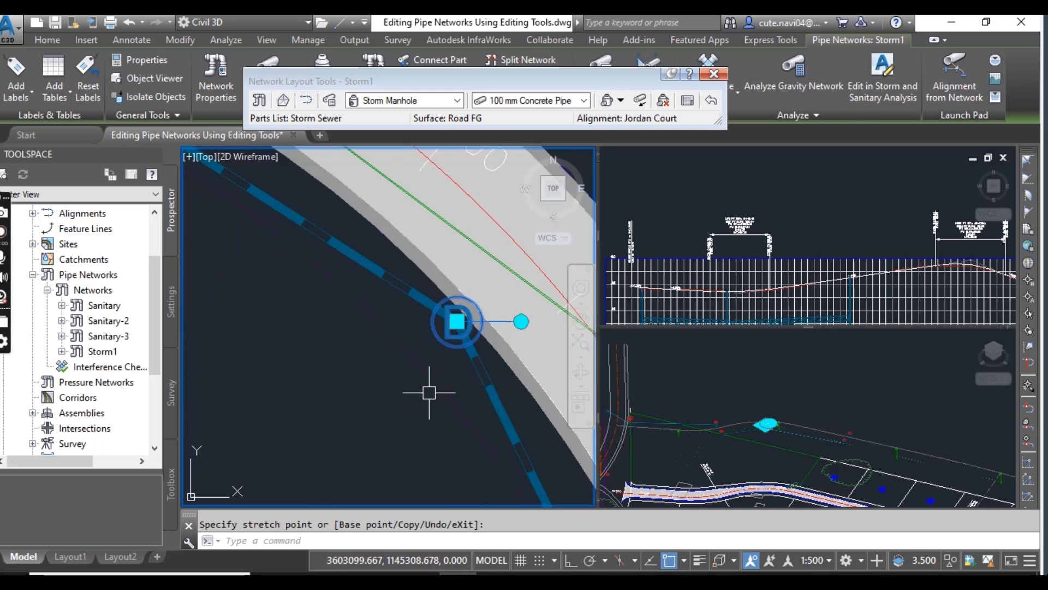
scroll(429, 386, "down", 3)
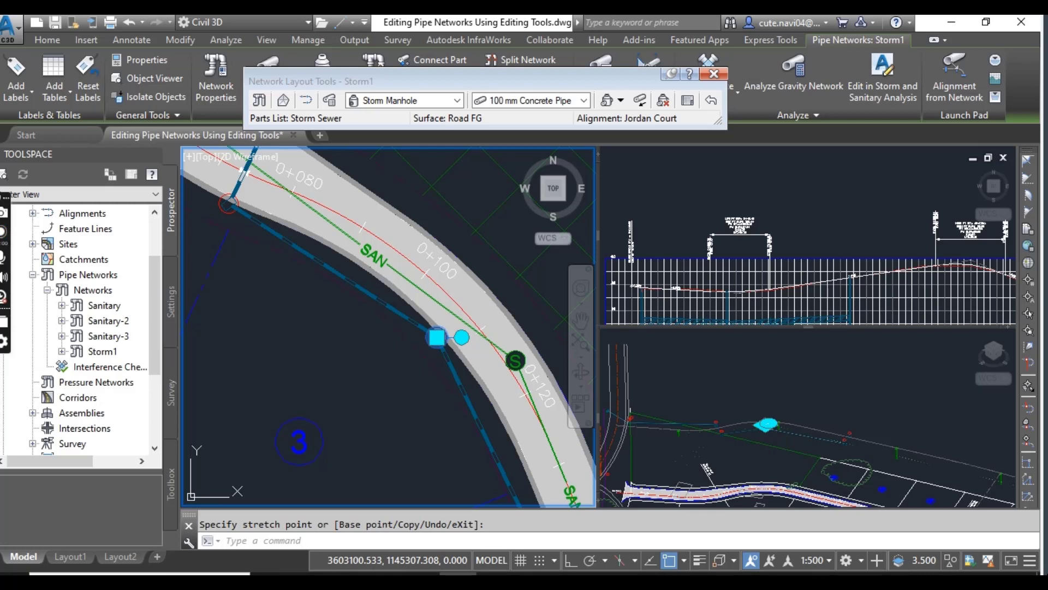
Swap the storm pipe running southeast from the new manhole for a 450 mm Concrete Pipe and close the network layout tools
left_click(467, 404)
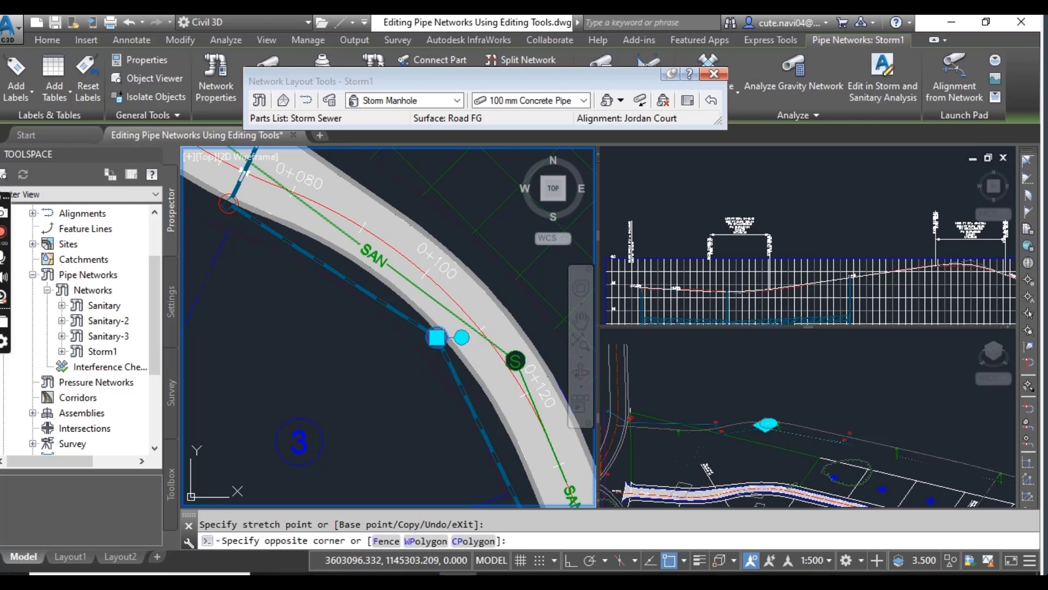
key("Escape")
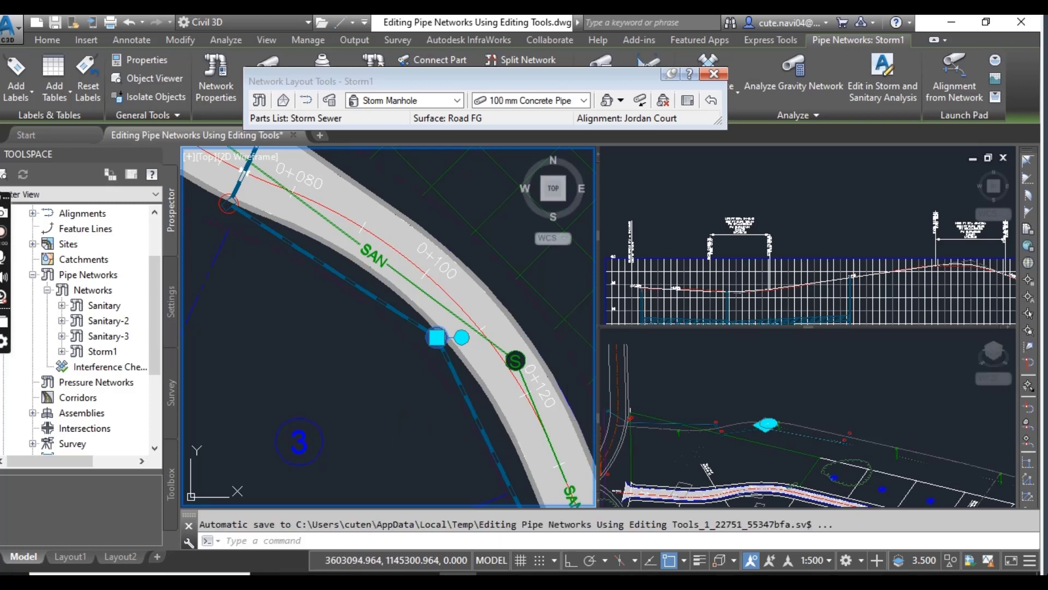
key("Escape")
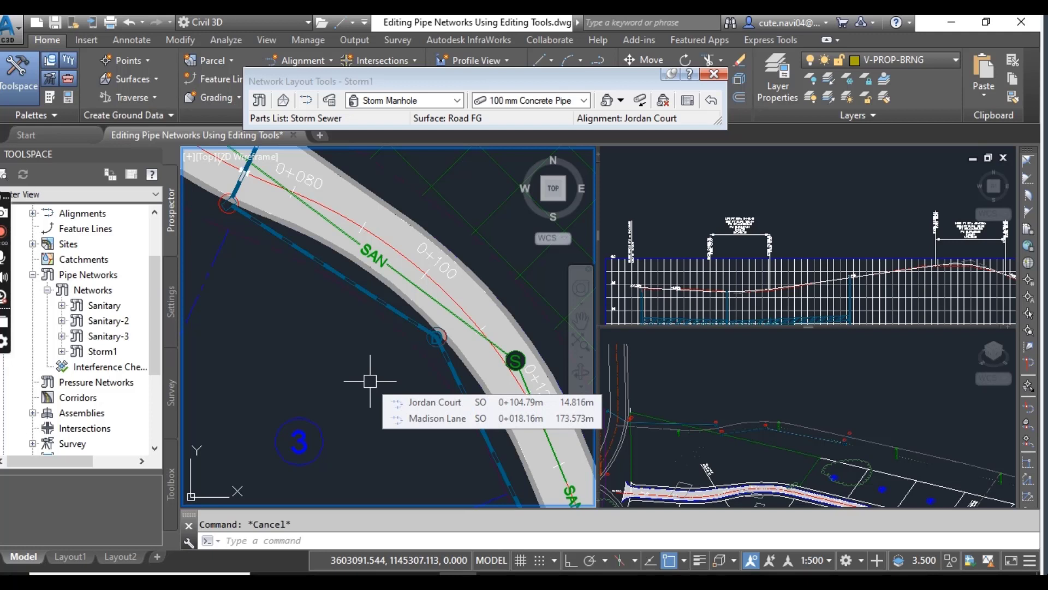
left_click(437, 338)
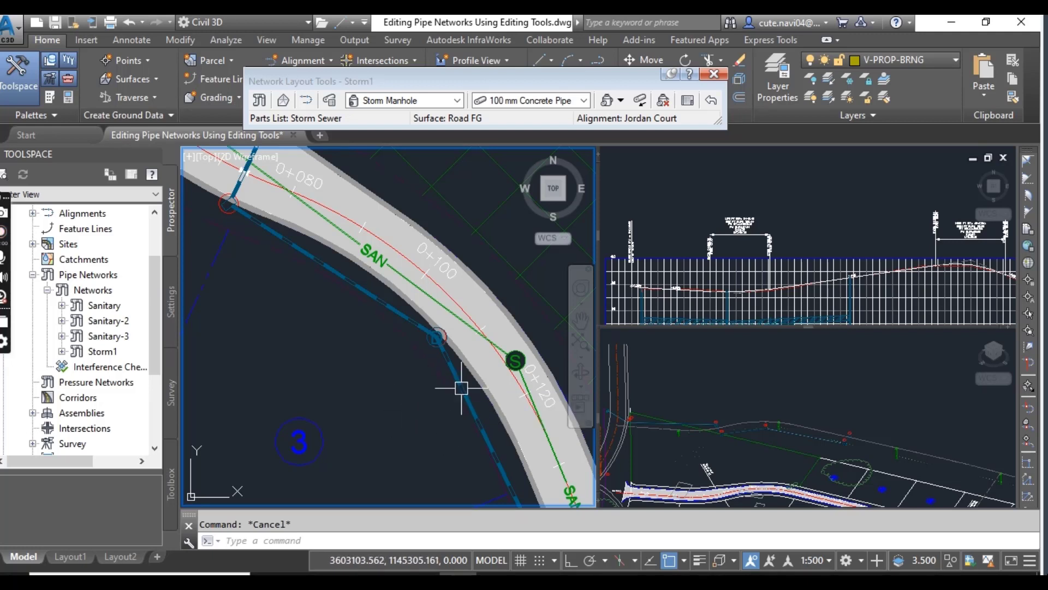
left_click(445, 377)
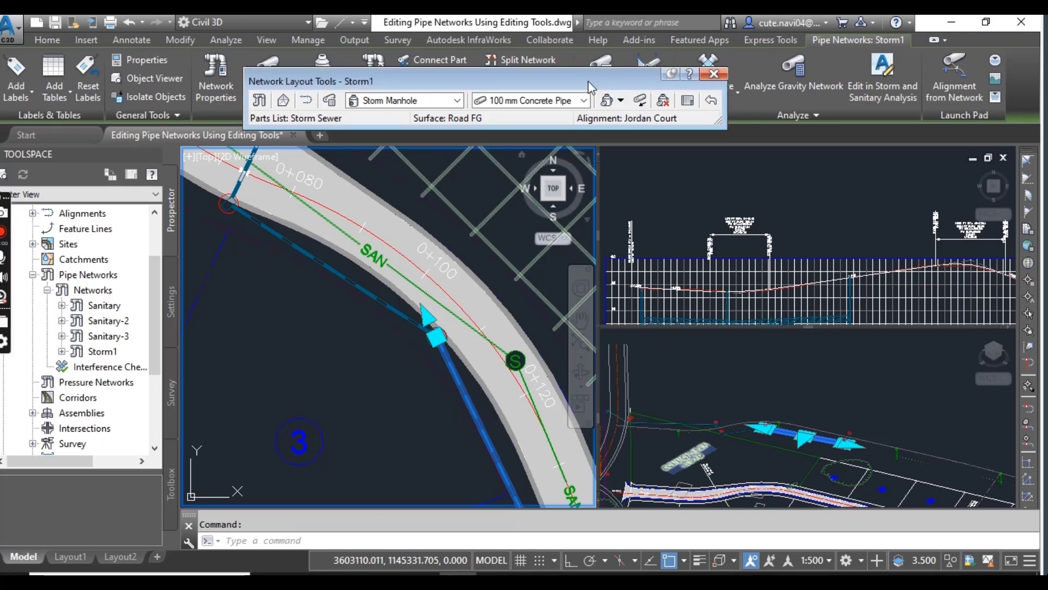
left_click_drag(592, 88, 612, 163)
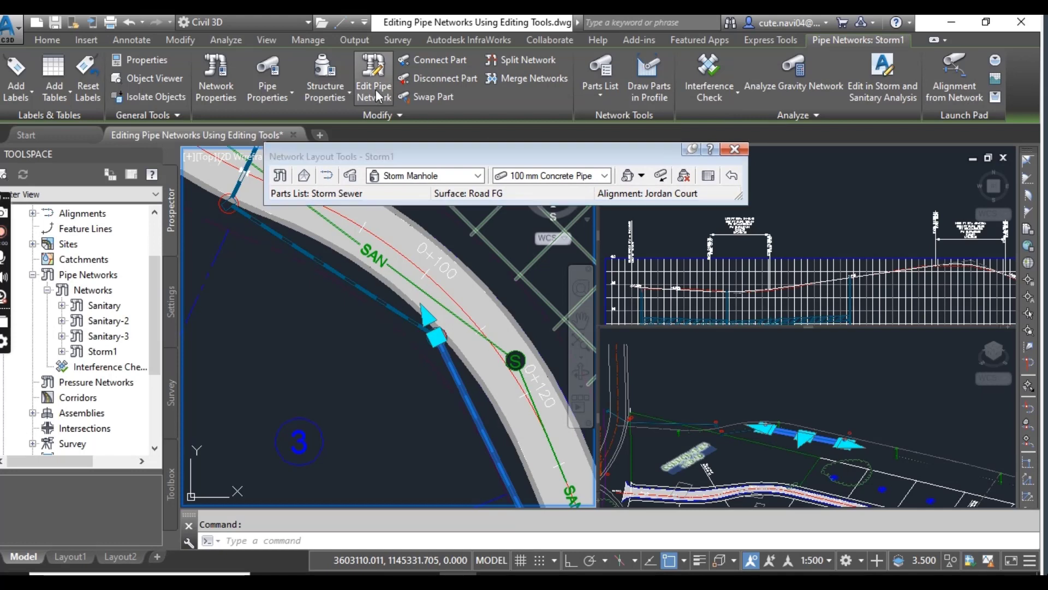
left_click(432, 97)
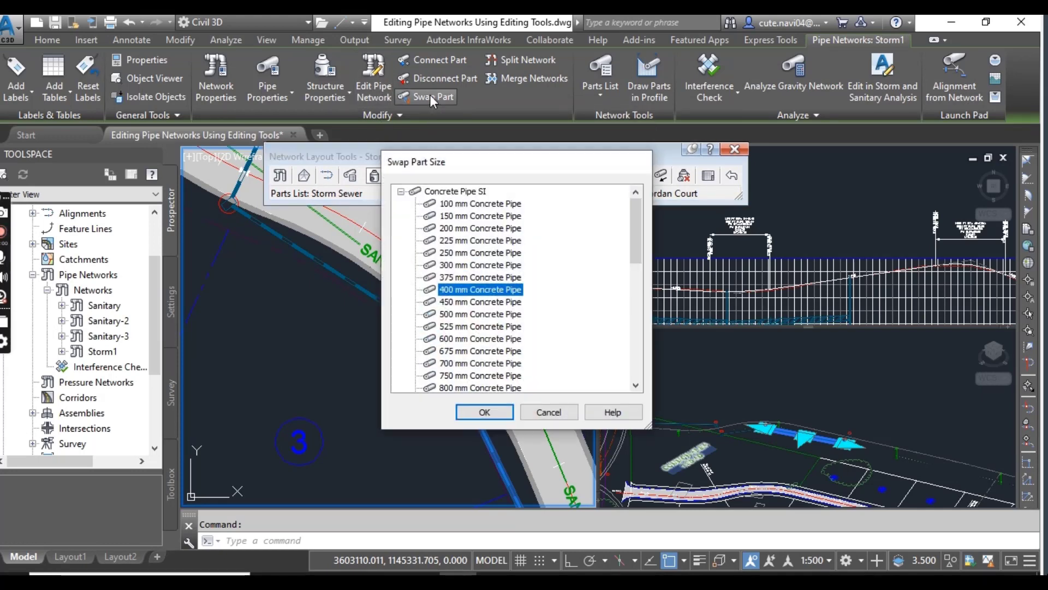
left_click(474, 302)
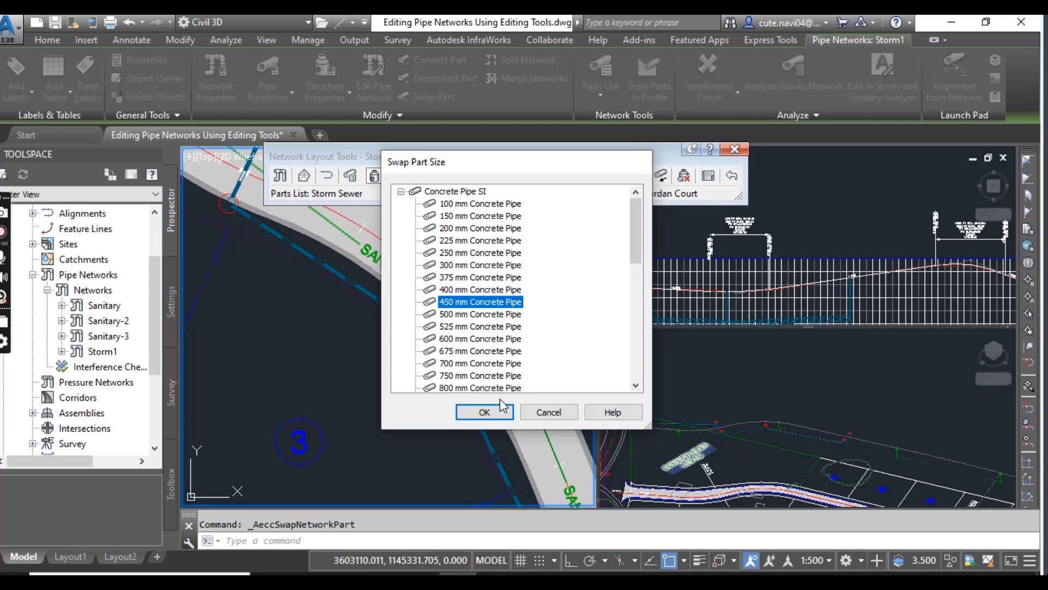
left_click(481, 413)
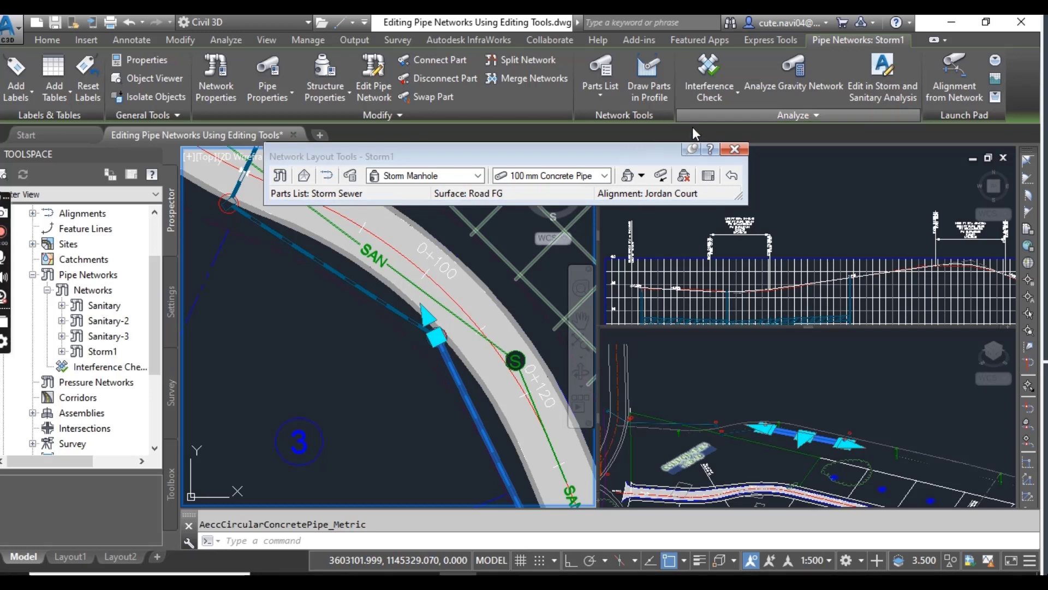
left_click(742, 147)
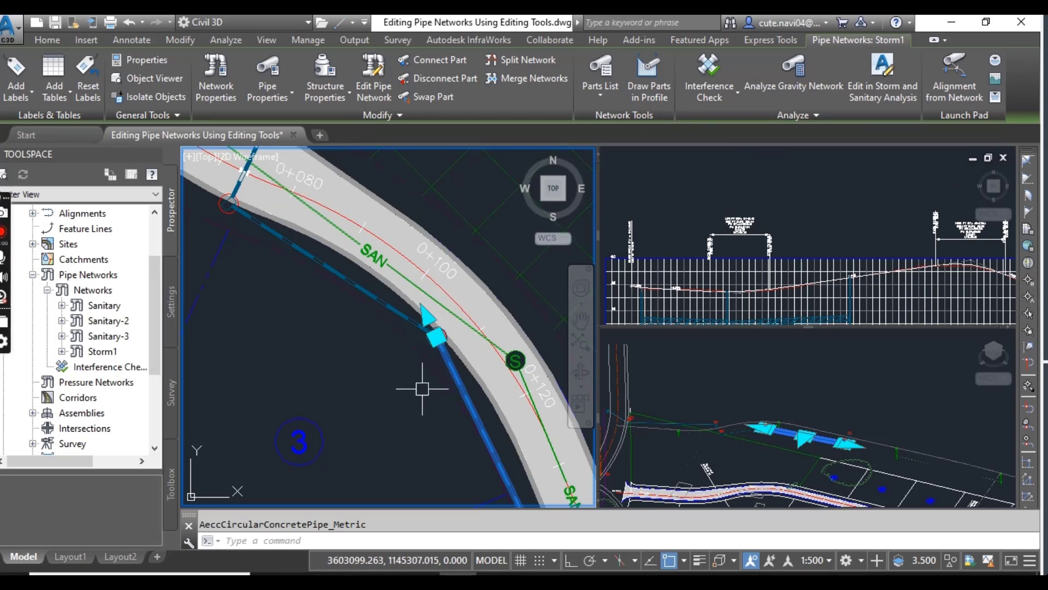
key("Escape")
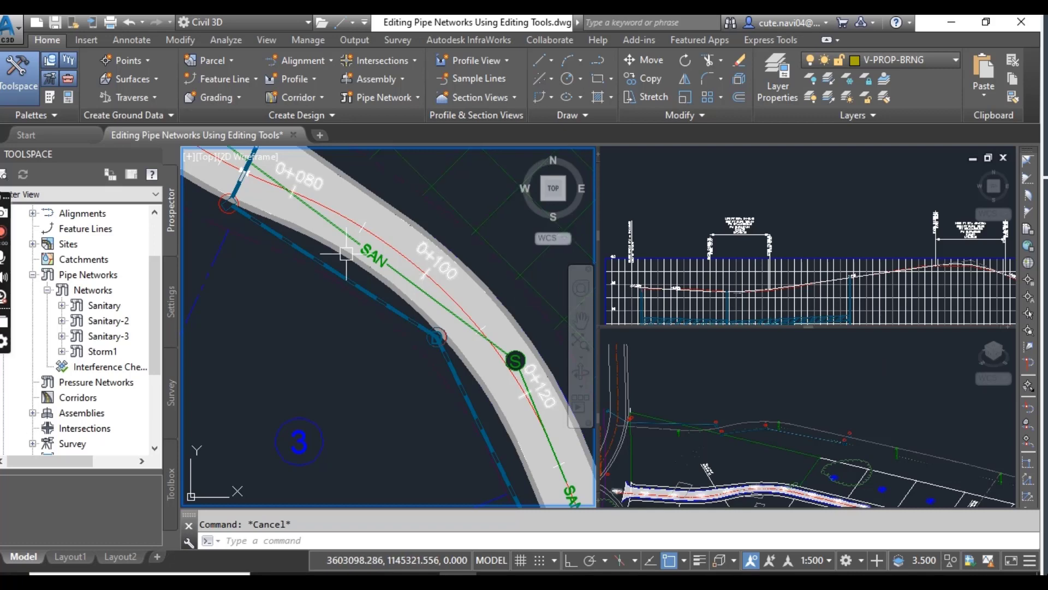
Merge the Sanitary-2 pipe network into the Sanitary network, starting from the storm pipe northwest of the new manhole
scroll(346, 271, "up", 2)
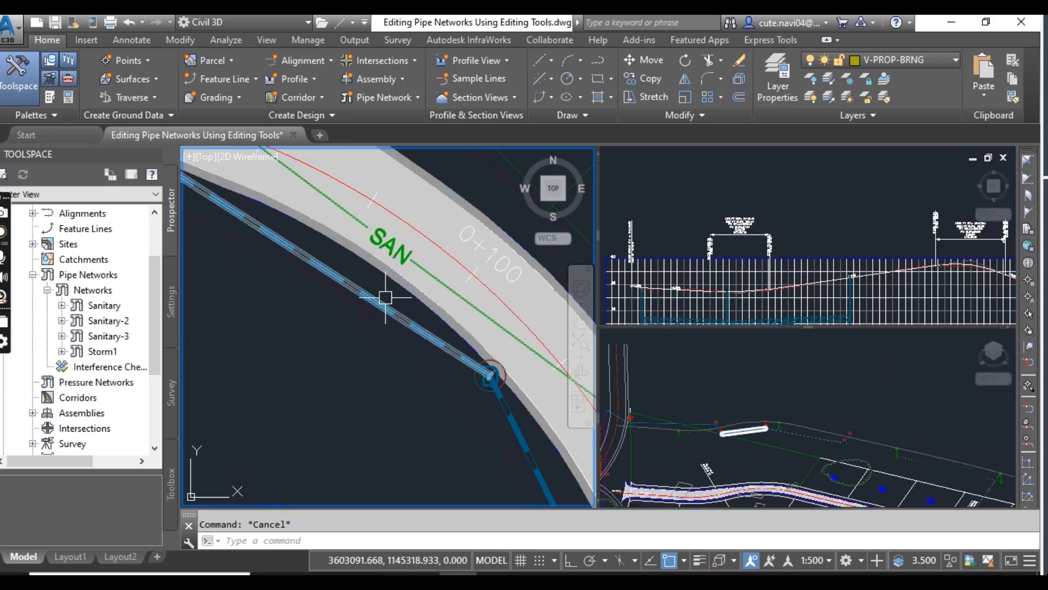
left_click(385, 308)
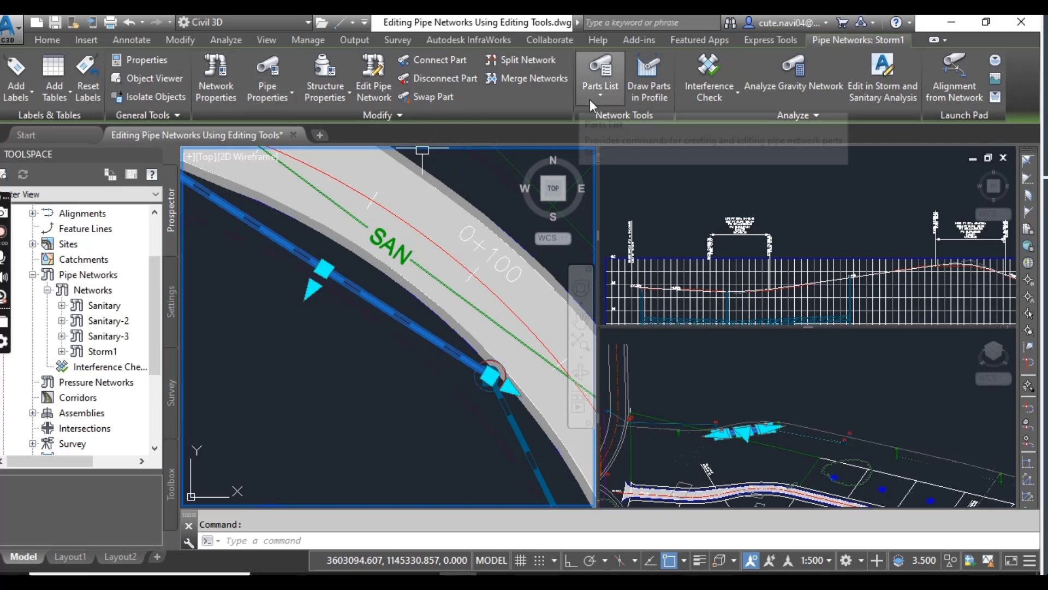
left_click(548, 81)
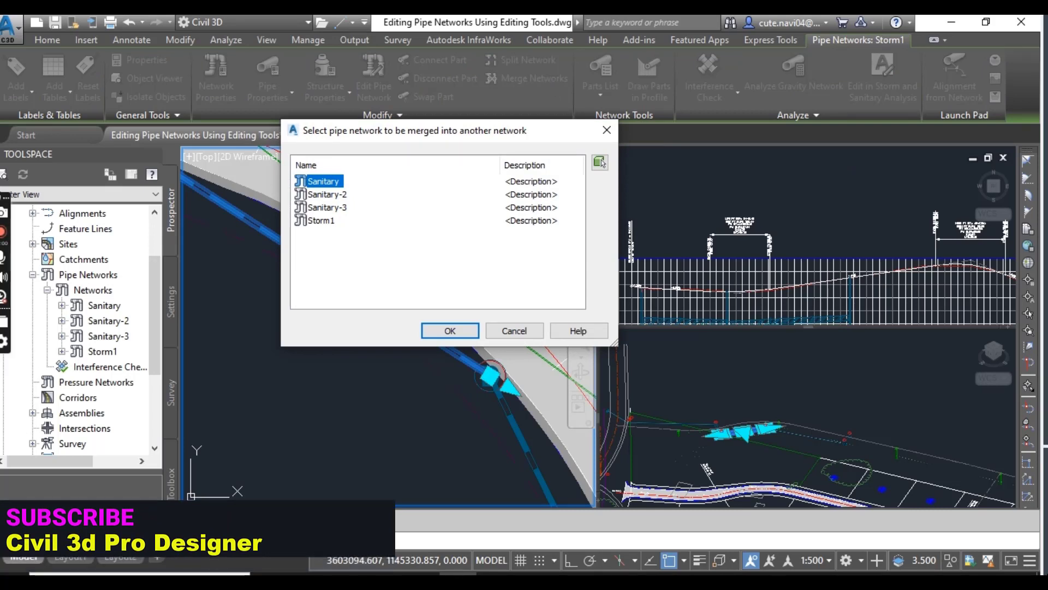
left_click(336, 195)
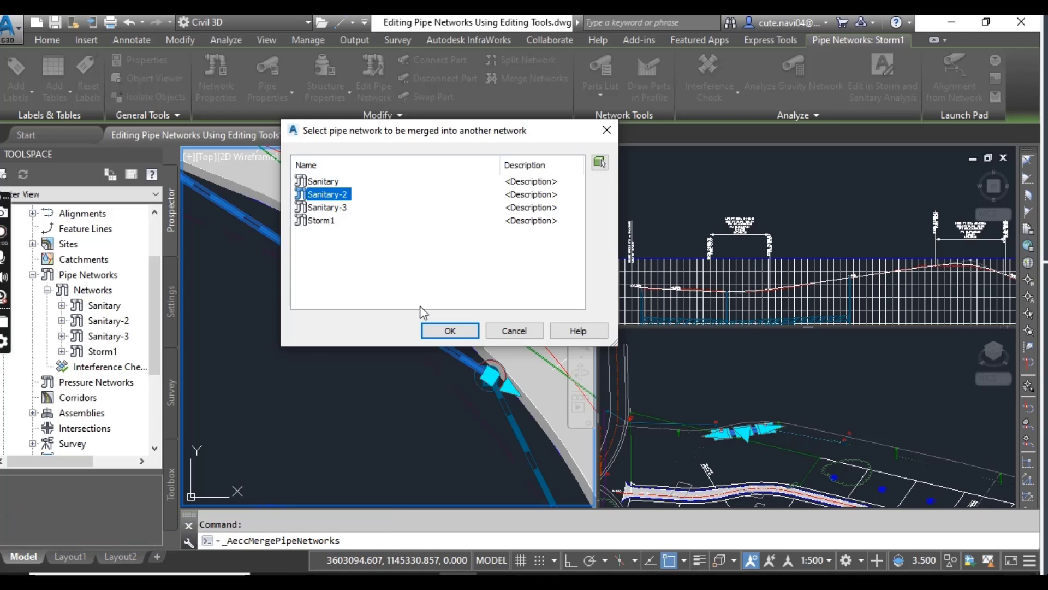
left_click(439, 328)
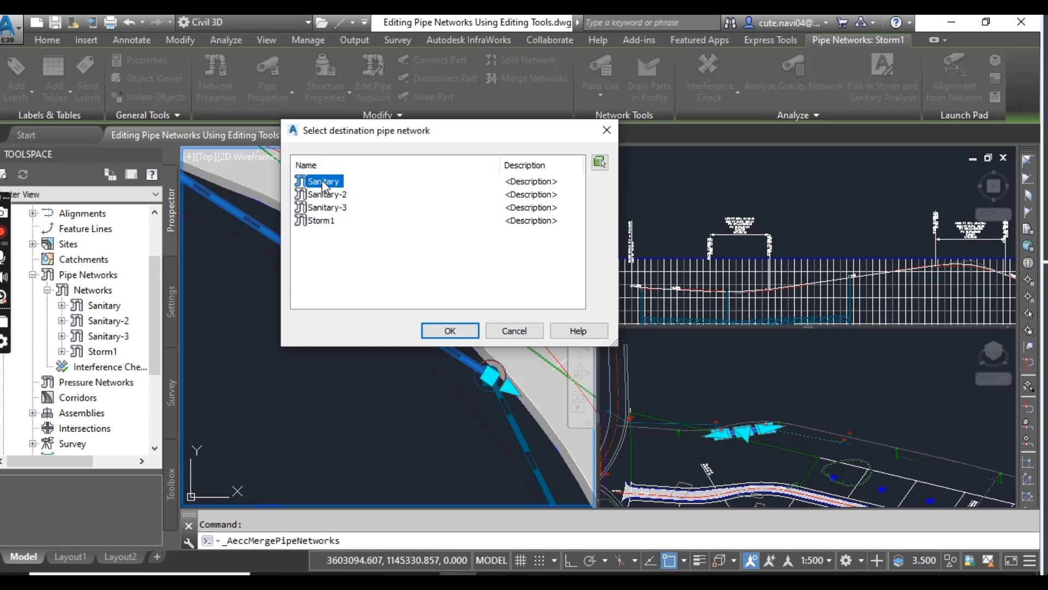
left_click(448, 330)
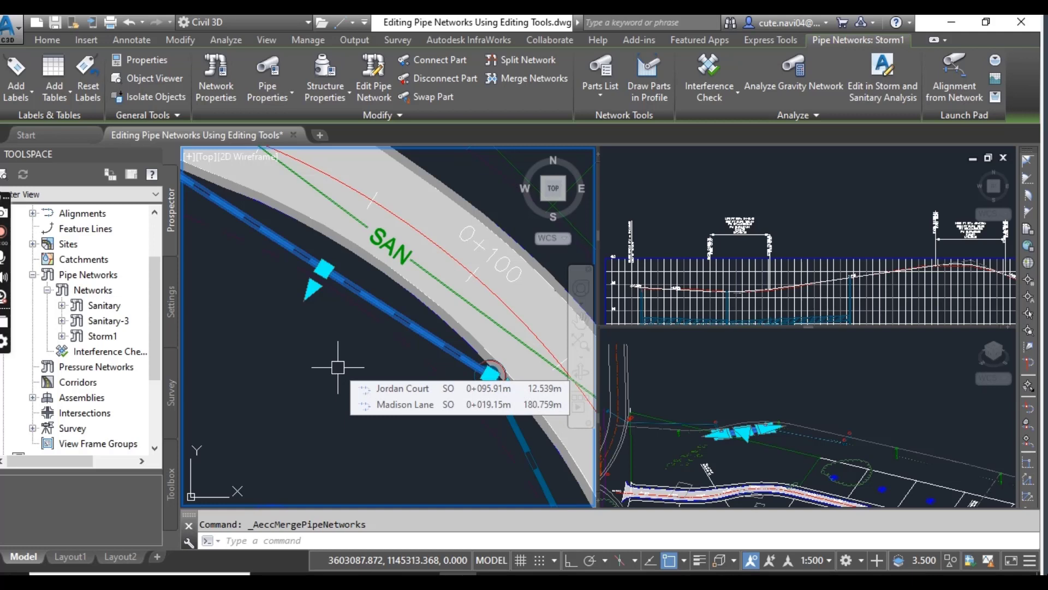
key("Escape")
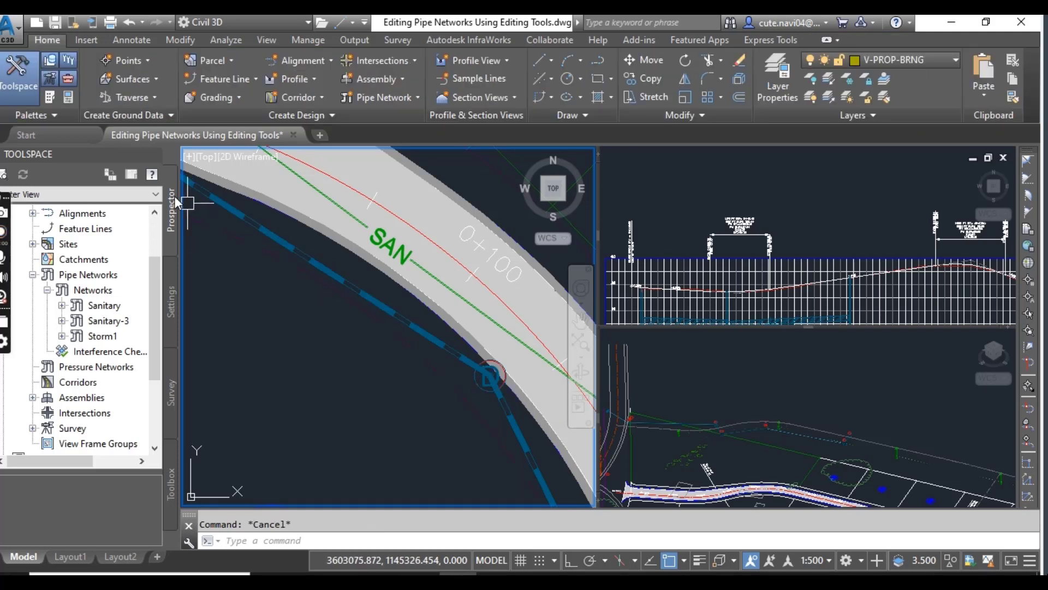
Check which pipe networks are listed in the drawing after the merge, dismissing the Autodesk pop-up window
left_click(33, 275)
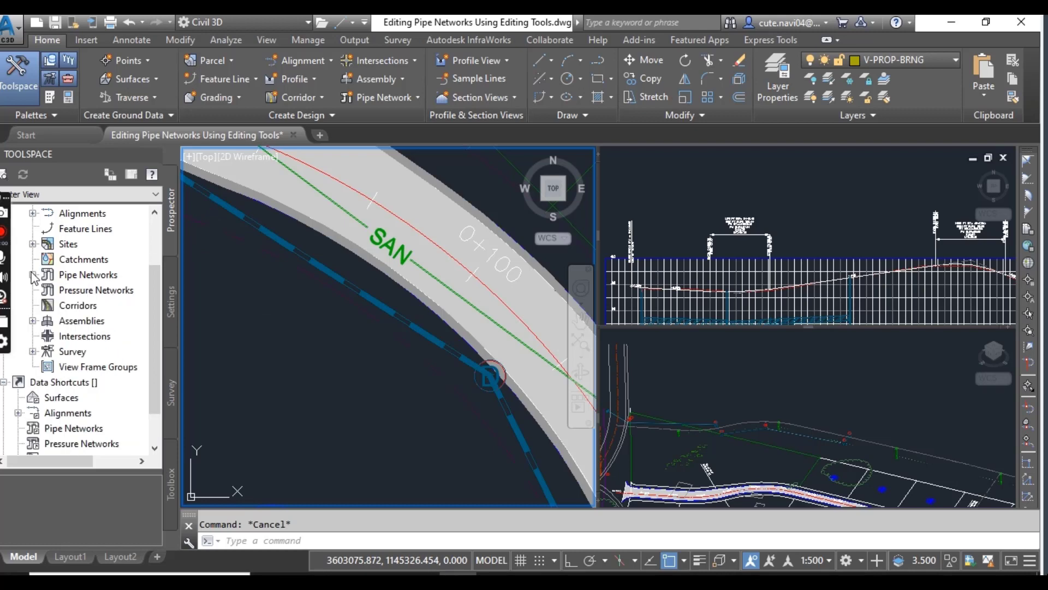
left_click(33, 274)
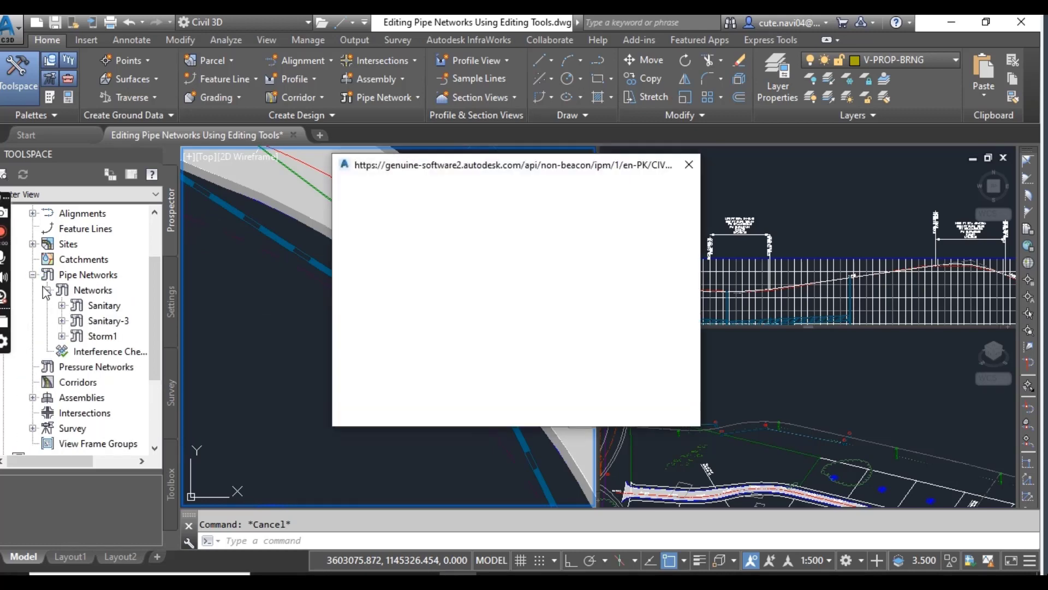
left_click(688, 164)
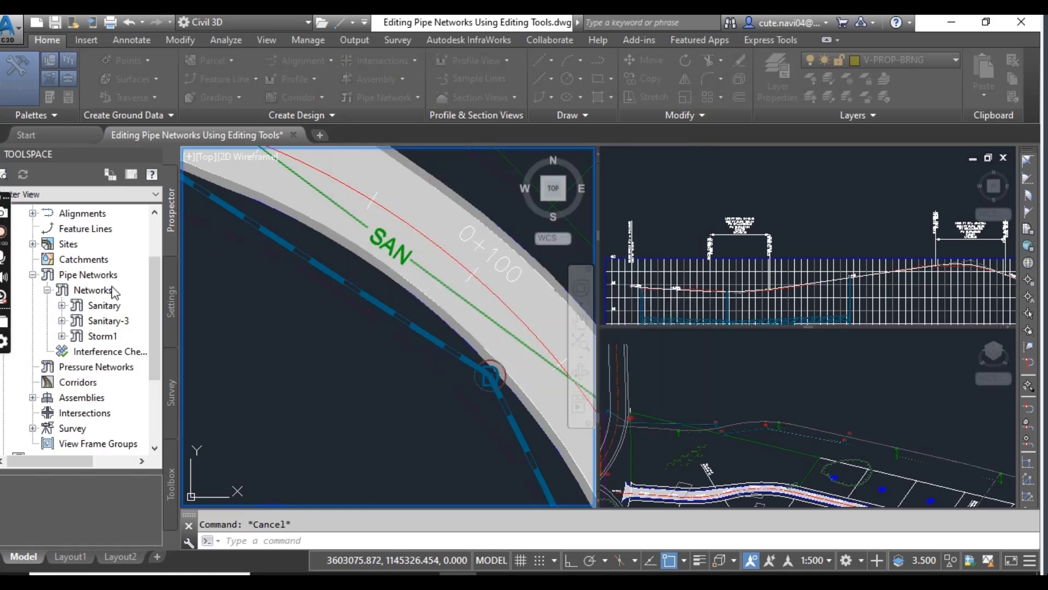
left_click(48, 290)
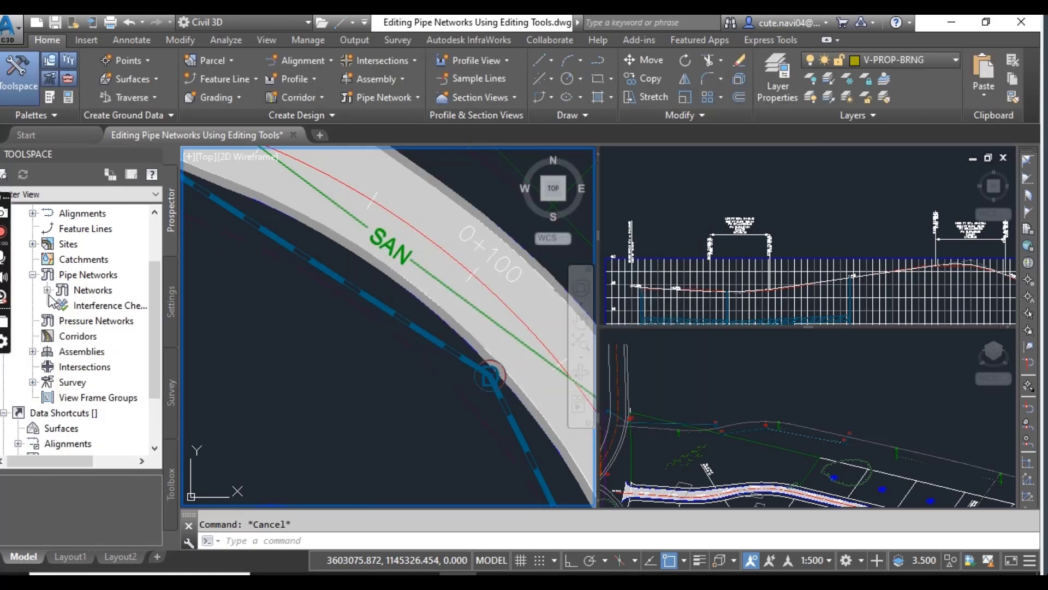
left_click(48, 291)
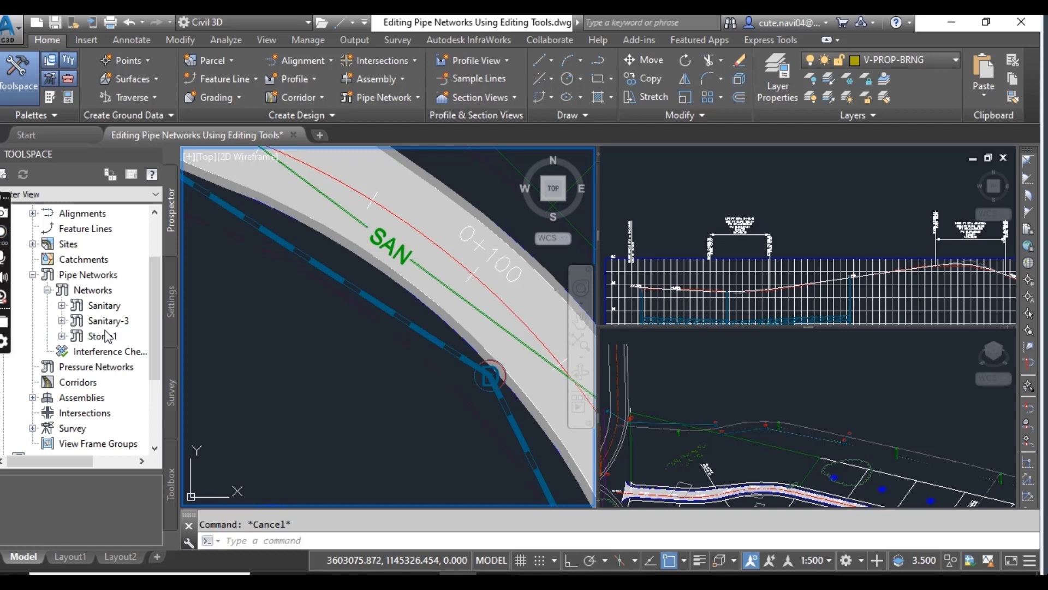
mouse_move(109, 335)
Switch to the browser and view the Civil 3d Pro Designer YouTube channel page
mouse_move(404, 395)
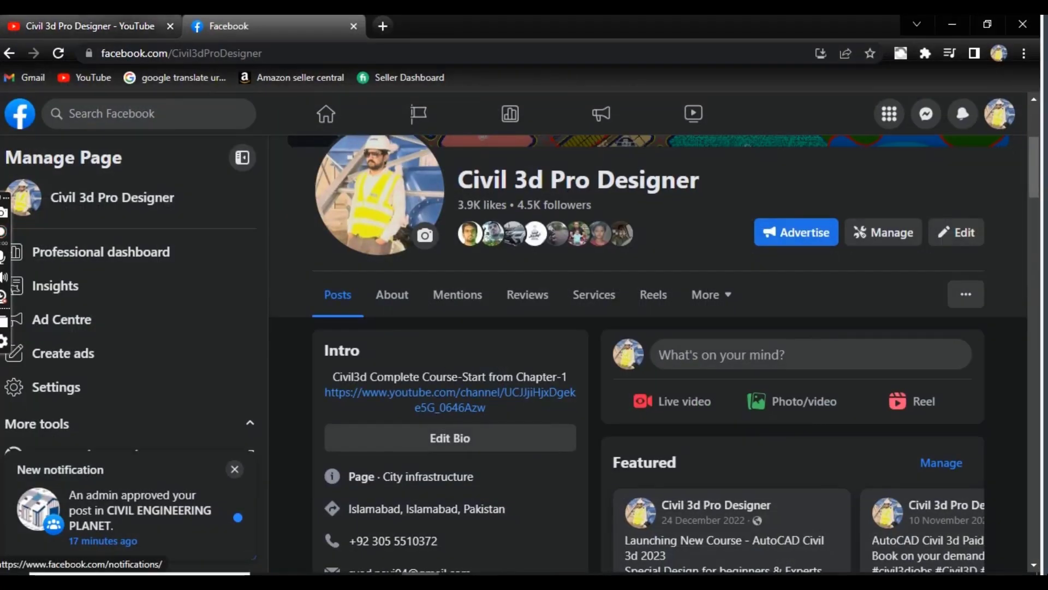
left_click(142, 34)
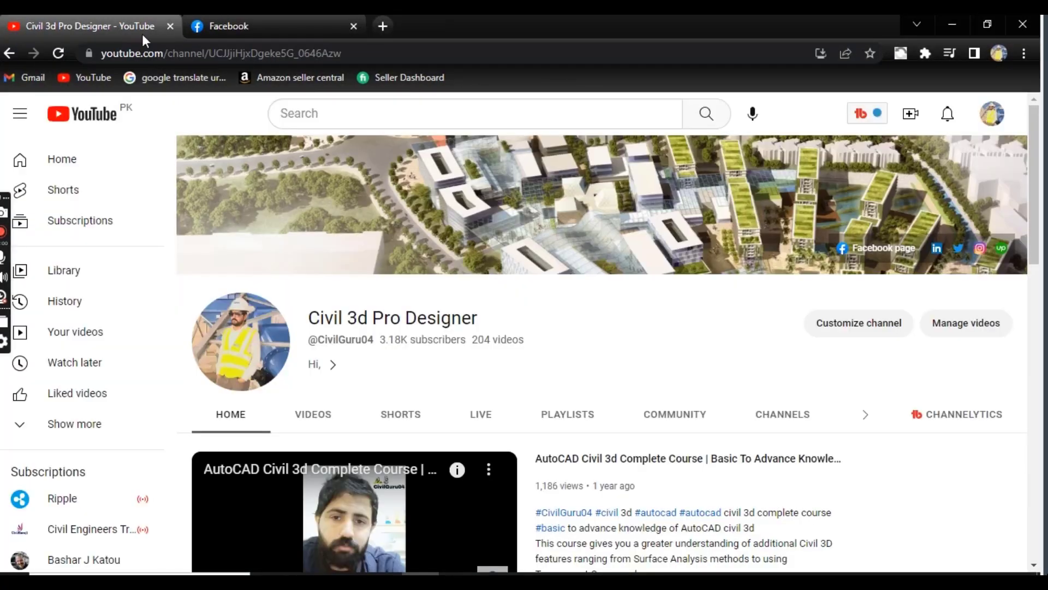